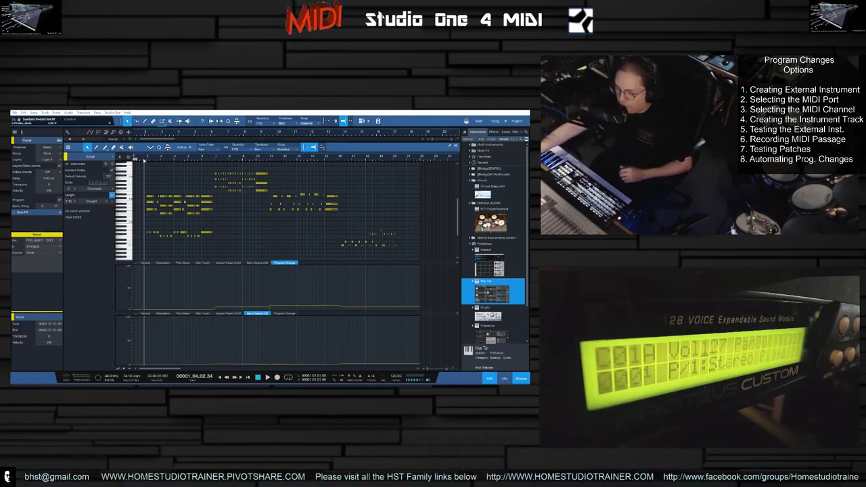
# - Play the MIDI passage from the start and stop it to audition the external sound module
pyautogui.click(142, 157)
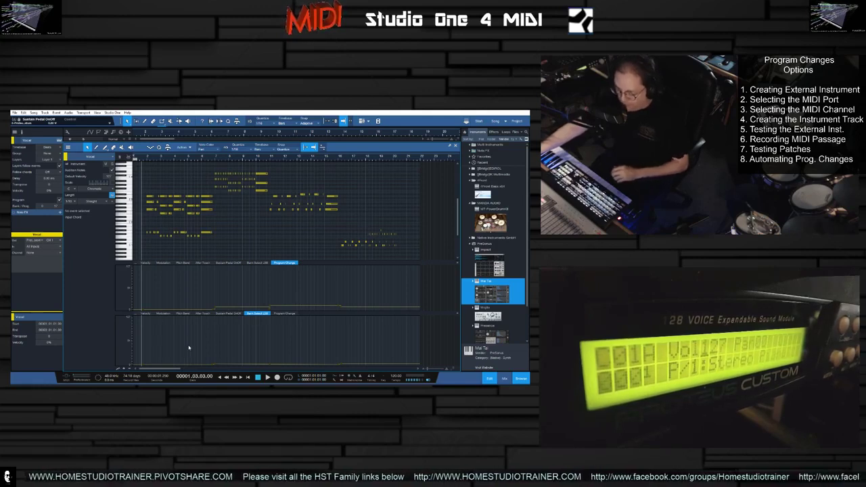
pyautogui.press('space')
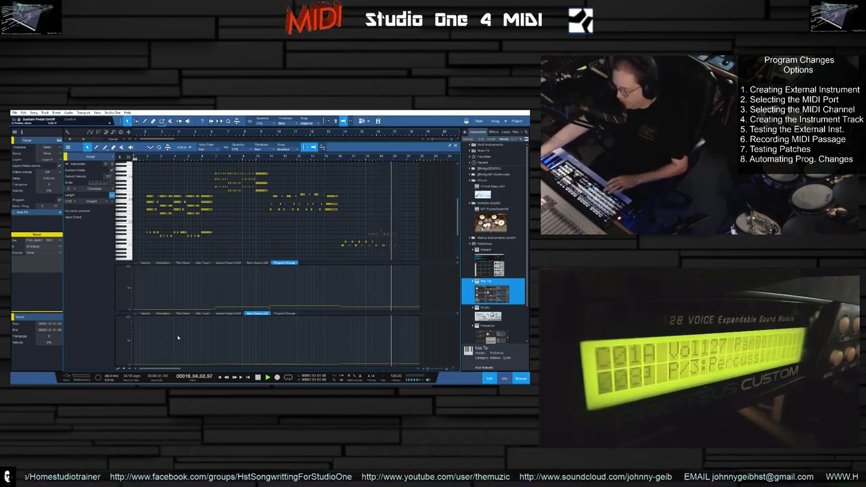
pyautogui.press('space')
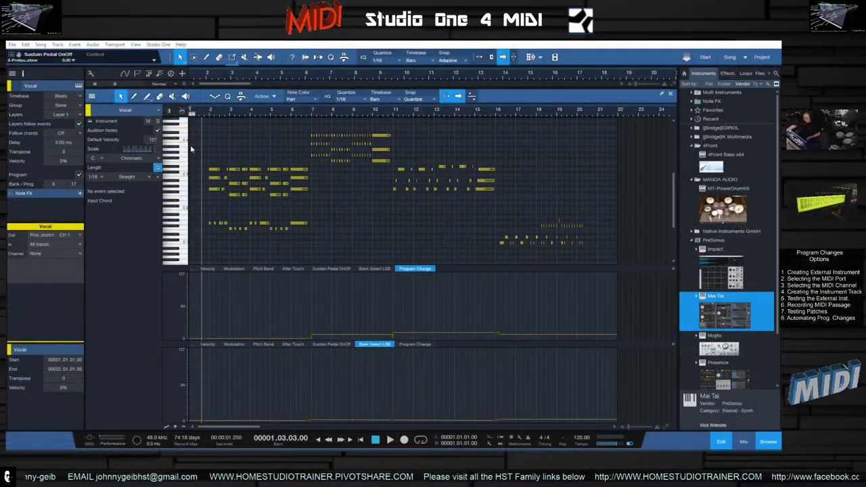
# - Close the editor and open the program Options at the External Devices page
pyautogui.click(721, 442)
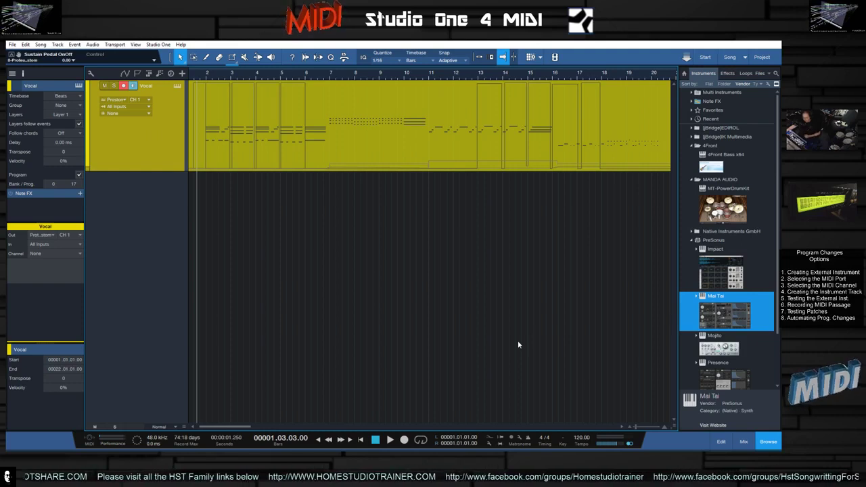
pyautogui.click(158, 44)
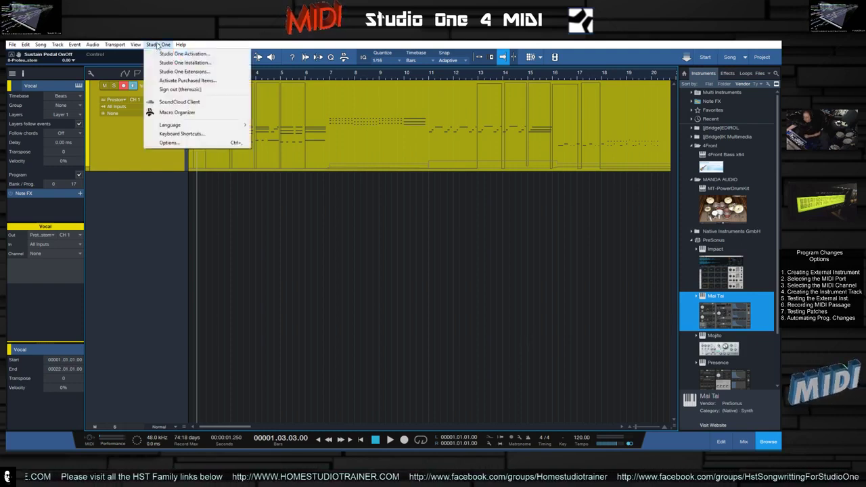
pyautogui.click(172, 144)
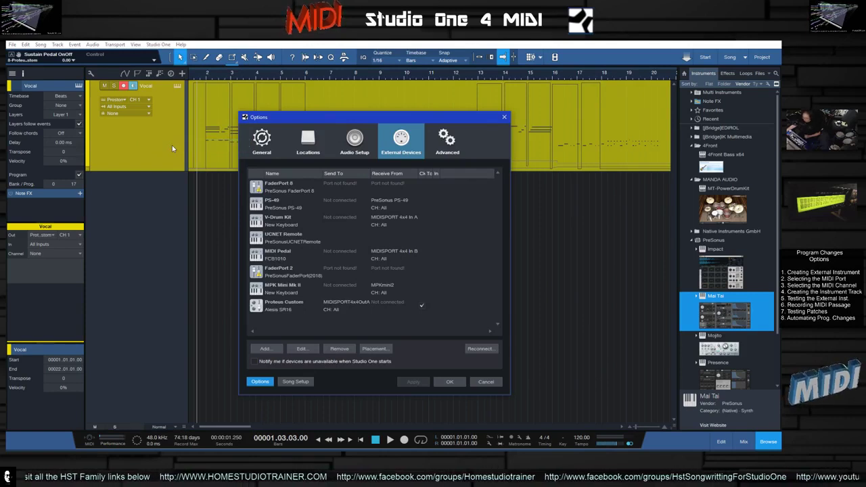
pyautogui.moveTo(429, 122); pyautogui.dragTo(440, 97)
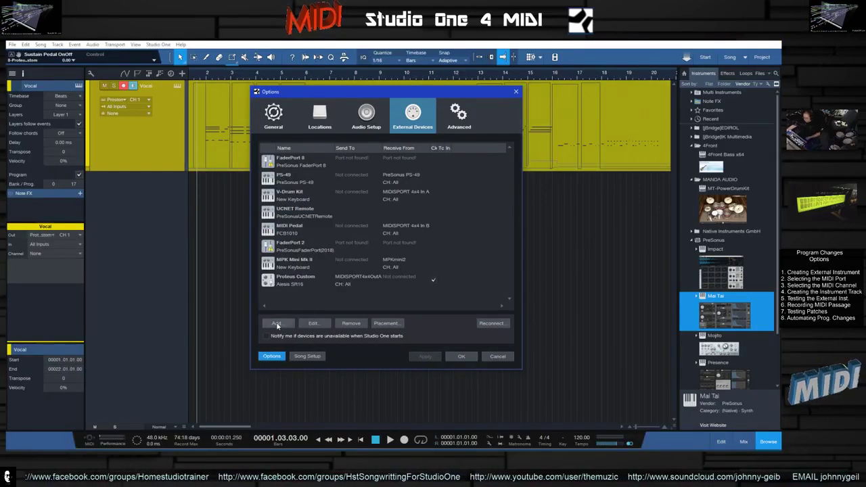
# - Try adding a New Instrument external device and review its Send To MIDI port choices
pyautogui.click(277, 324)
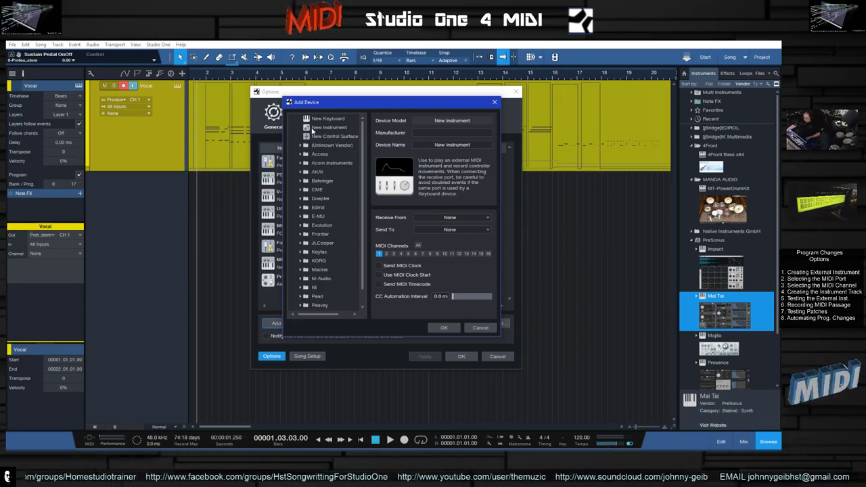
pyautogui.click(329, 127)
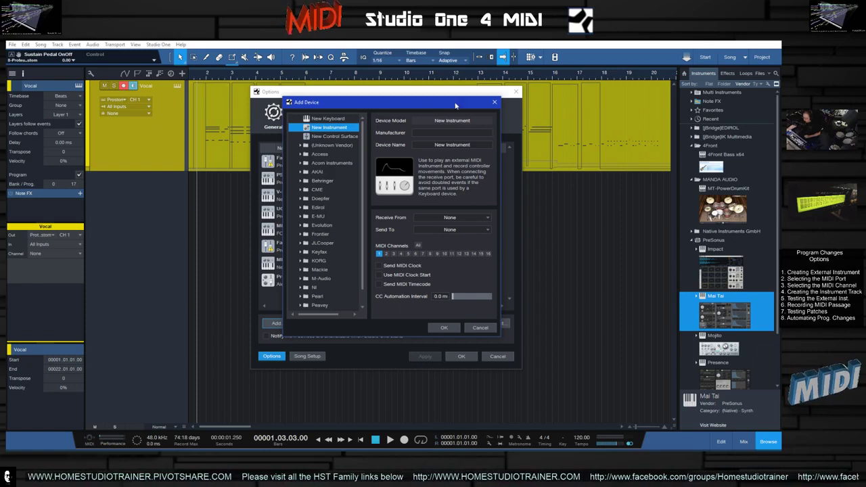
pyautogui.click(495, 102)
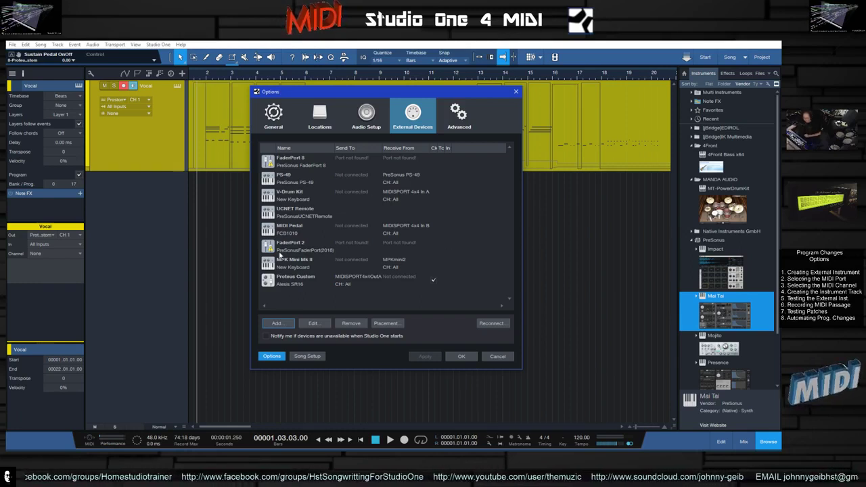
pyautogui.click(277, 323)
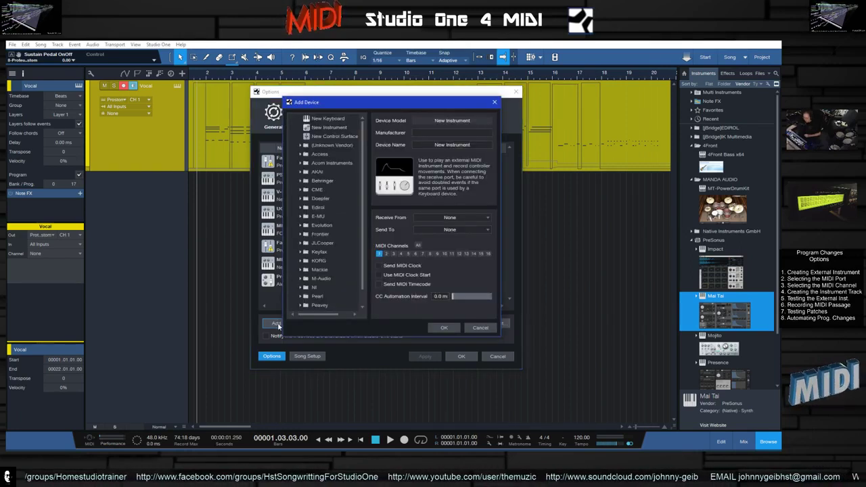
pyautogui.click(331, 129)
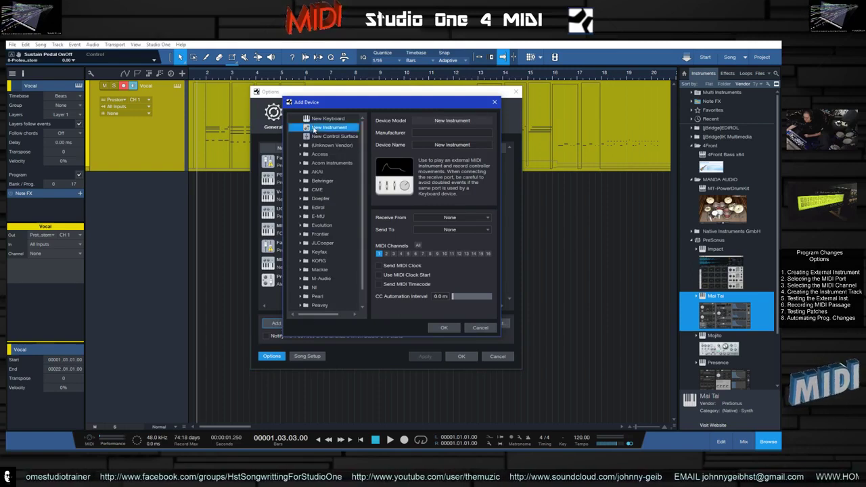
pyautogui.click(455, 231)
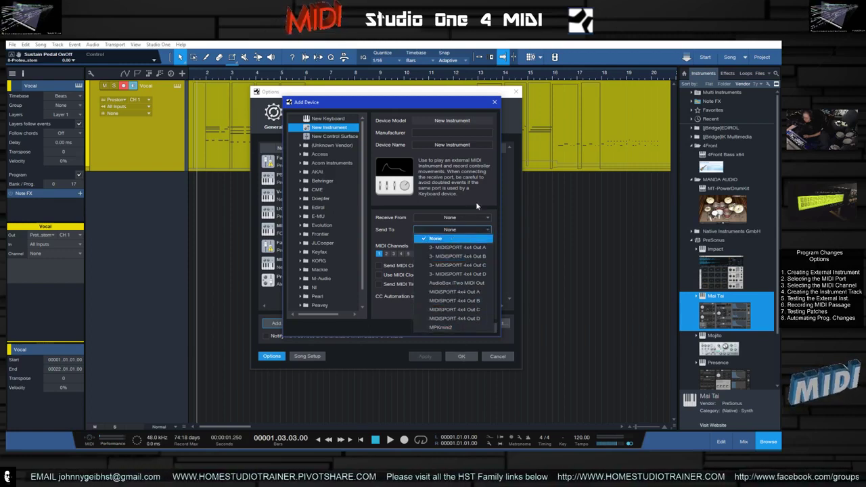
pyautogui.click(496, 150)
pyautogui.click(495, 102)
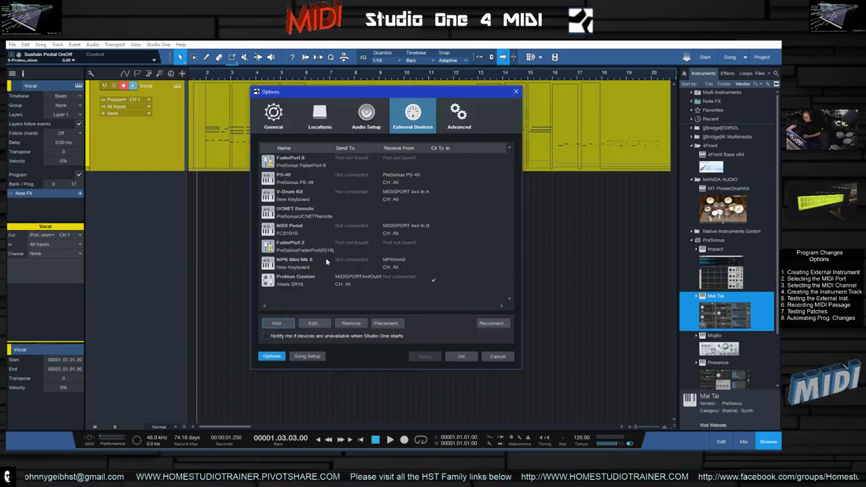
# - Open the Proteus Custom device settings, review its name, Send To port and MIDI channels, and confirm Options
pyautogui.click(278, 278)
pyautogui.doubleClick(280, 279)
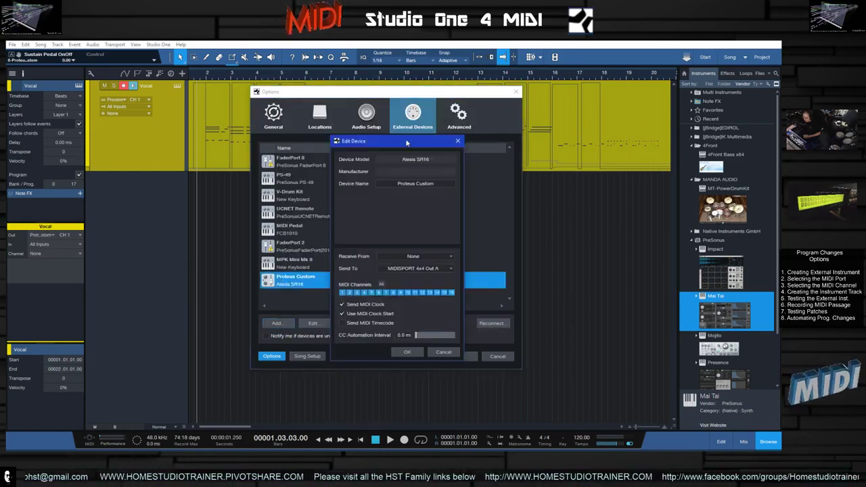
pyautogui.moveTo(407, 142); pyautogui.dragTo(429, 119)
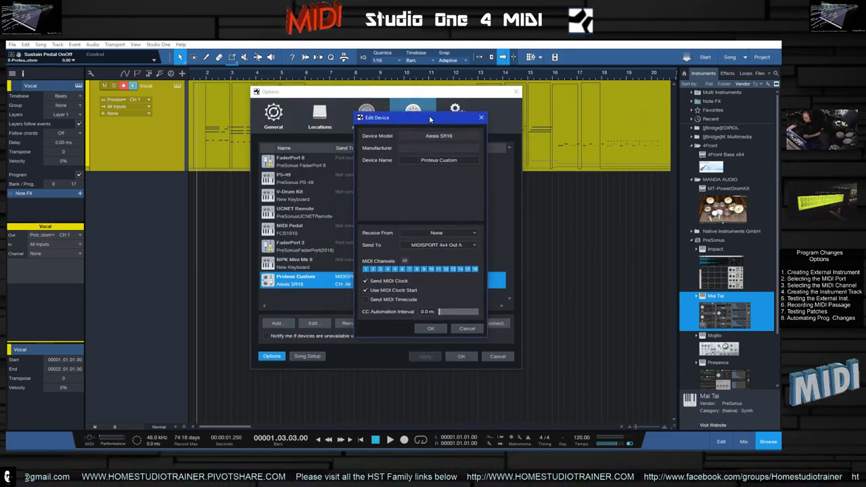
pyautogui.click(438, 161)
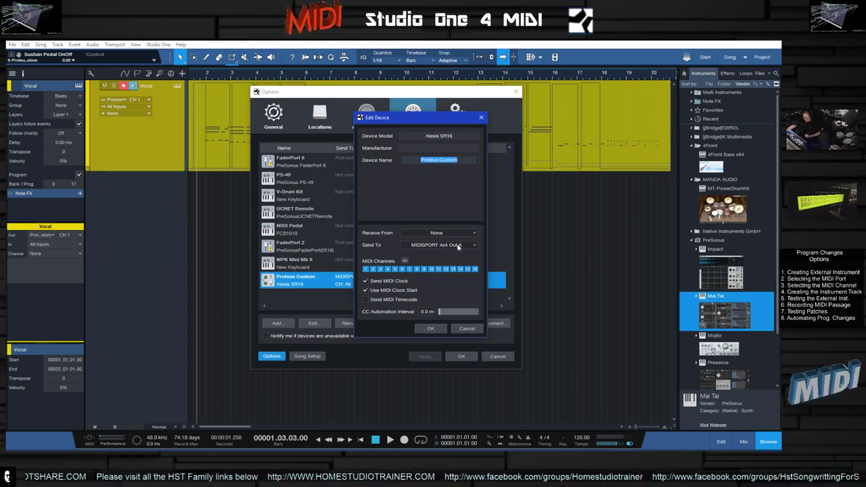
pyautogui.click(403, 261)
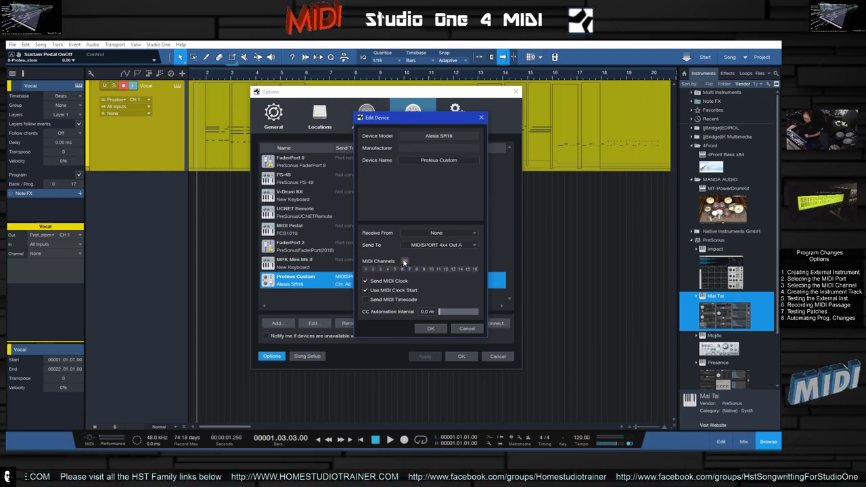
pyautogui.click(403, 261)
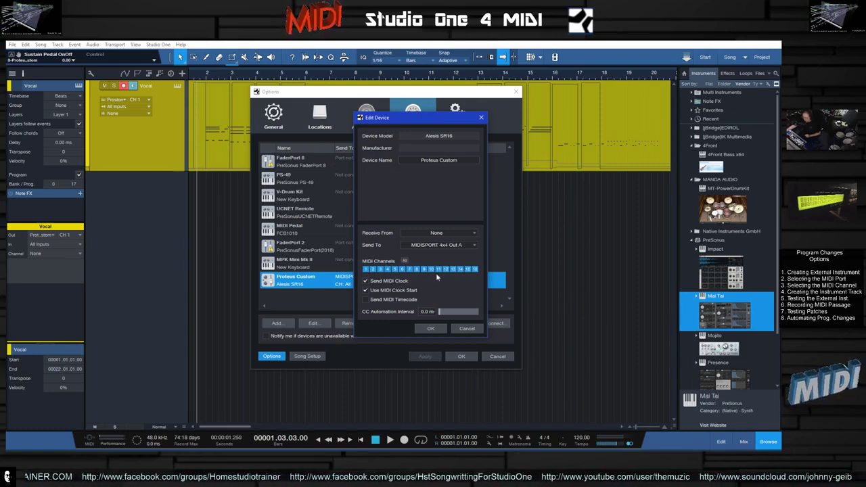
pyautogui.doubleClick(404, 261)
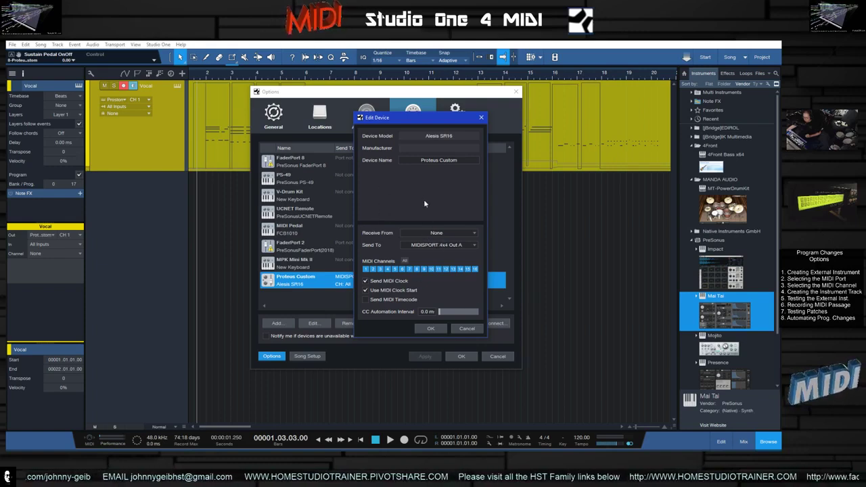
pyautogui.click(432, 328)
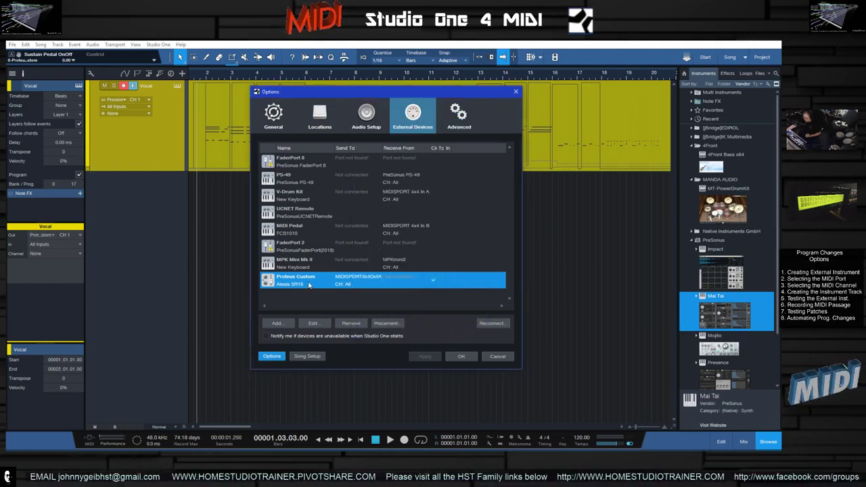
pyautogui.click(460, 356)
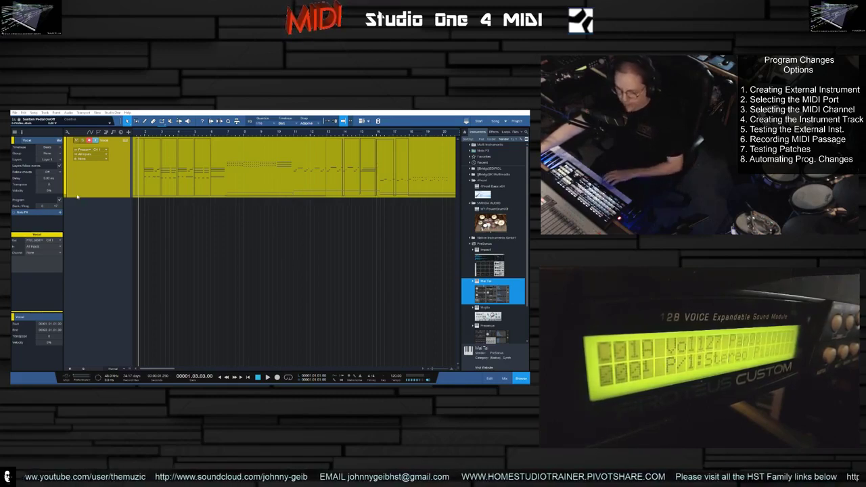
# - Set the track's instrument output to Proteus Custom and step the program number up to change patches
pyautogui.click(90, 140)
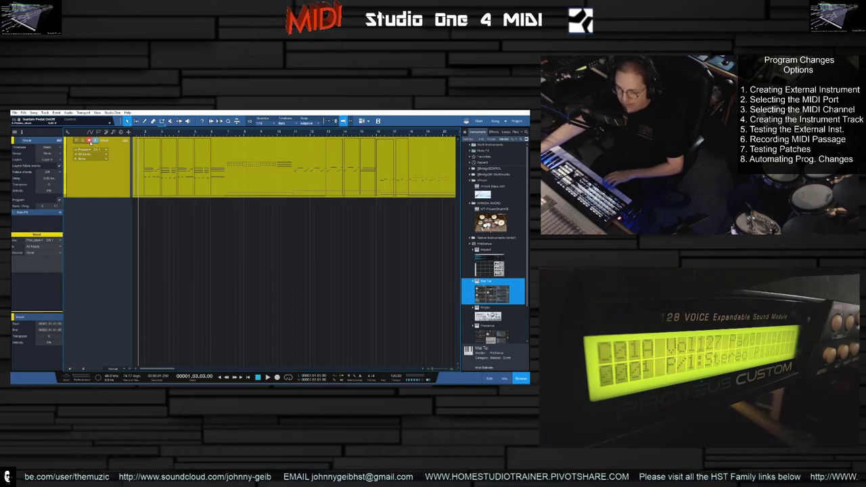
pyautogui.click(91, 149)
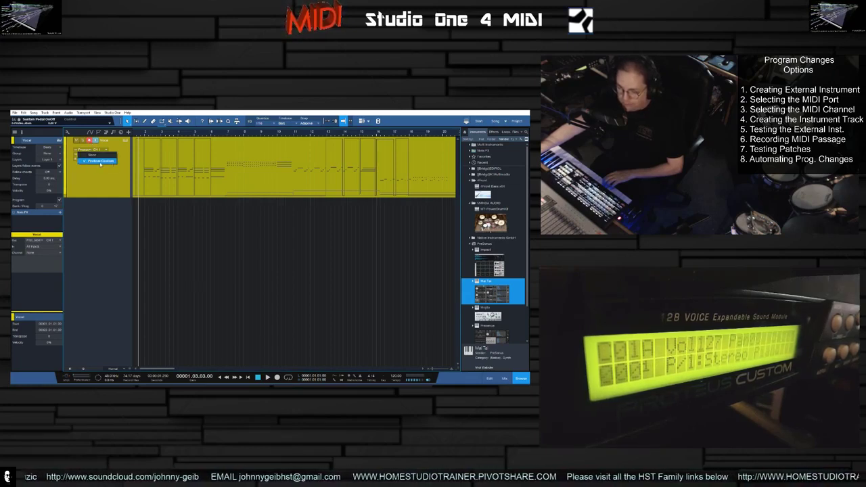
pyautogui.click(89, 184)
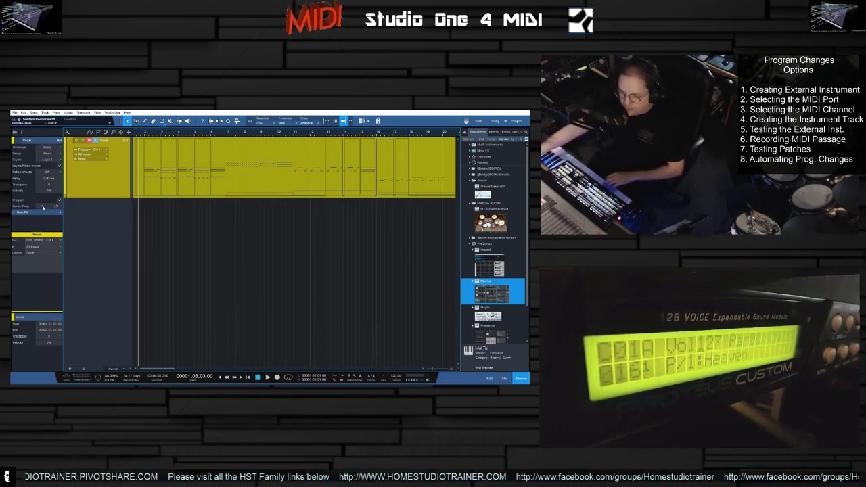
pyautogui.scroll(1, 43, 207)
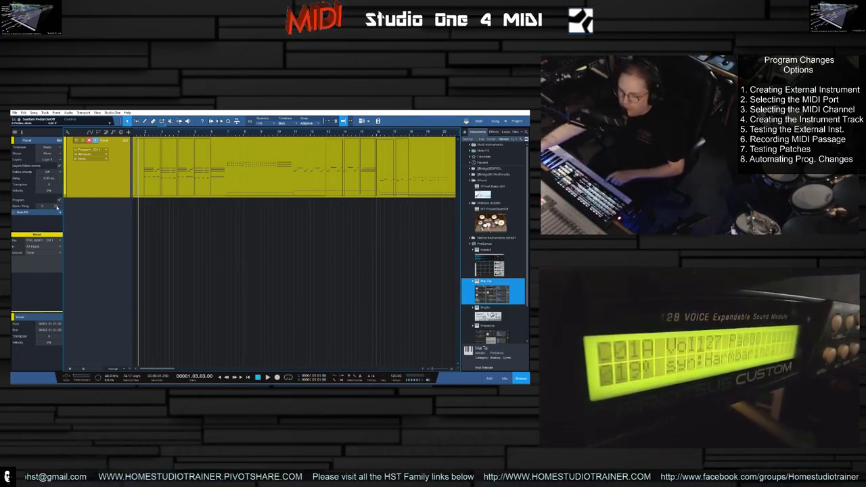
pyautogui.scroll(1, 56, 207)
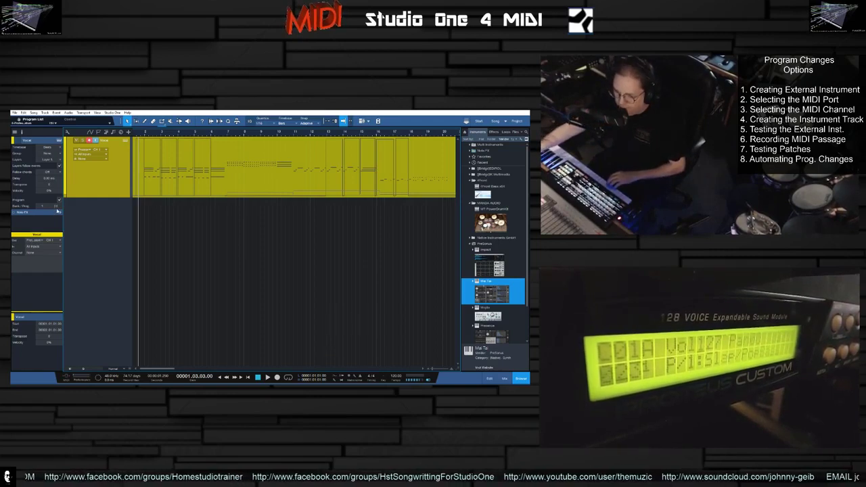
pyautogui.scroll(1, 58, 208)
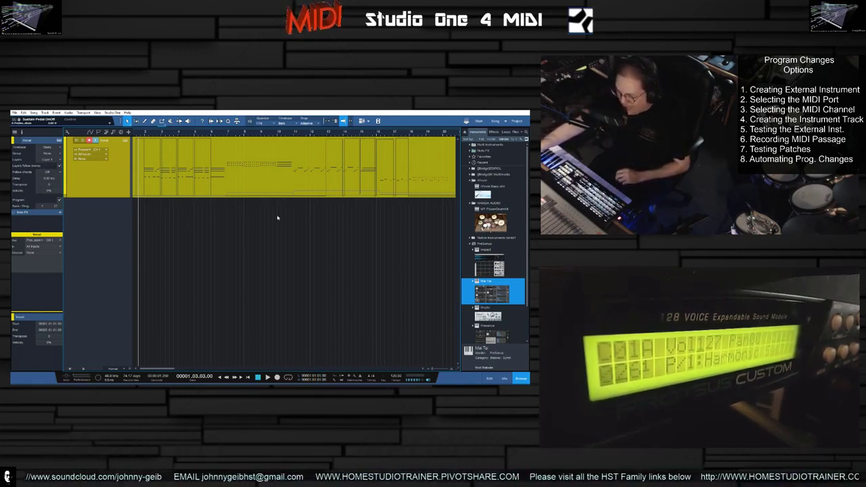
# - Open the editor and resize its lanes to examine the MIDI part, then close it
pyautogui.click(490, 379)
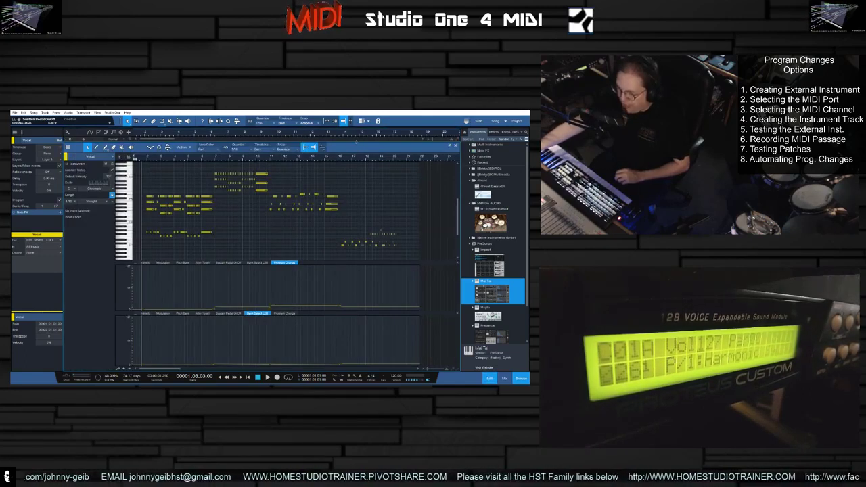
pyautogui.moveTo(356, 143)
pyautogui.mouseDown()
pyautogui.moveTo(357, 196)
pyautogui.moveTo(360, 143)
pyautogui.mouseUp()
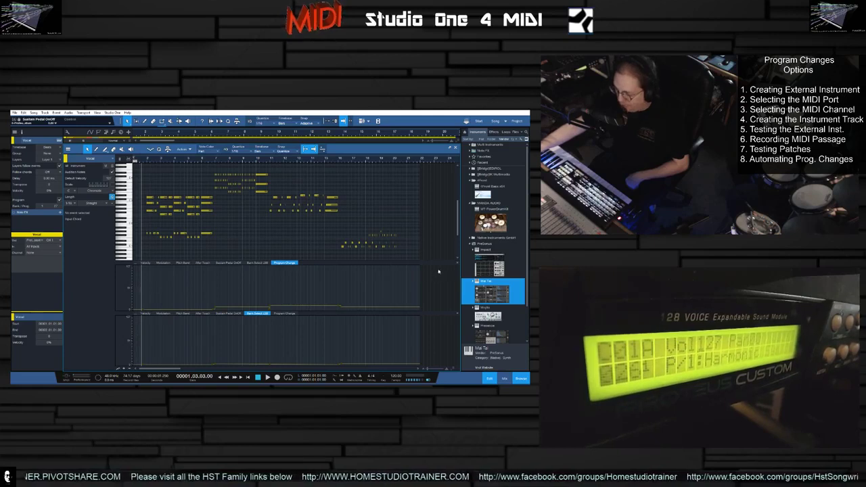
pyautogui.moveTo(456, 265); pyautogui.dragTo(459, 318)
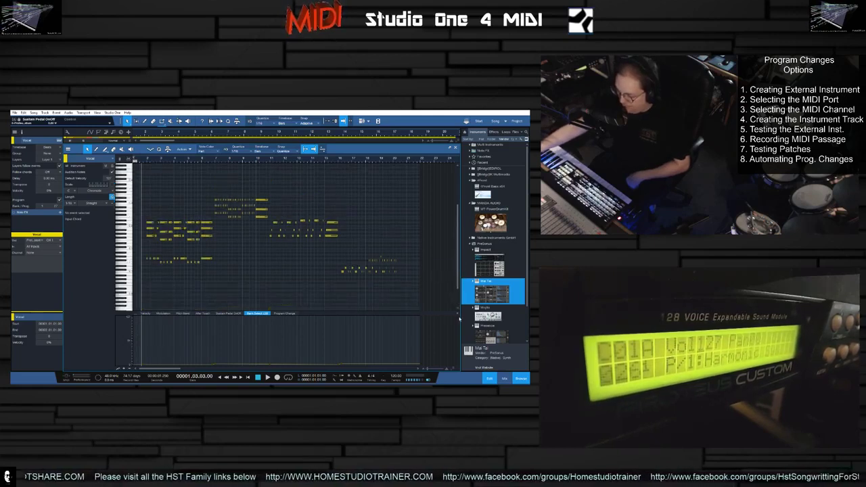
pyautogui.click(458, 314)
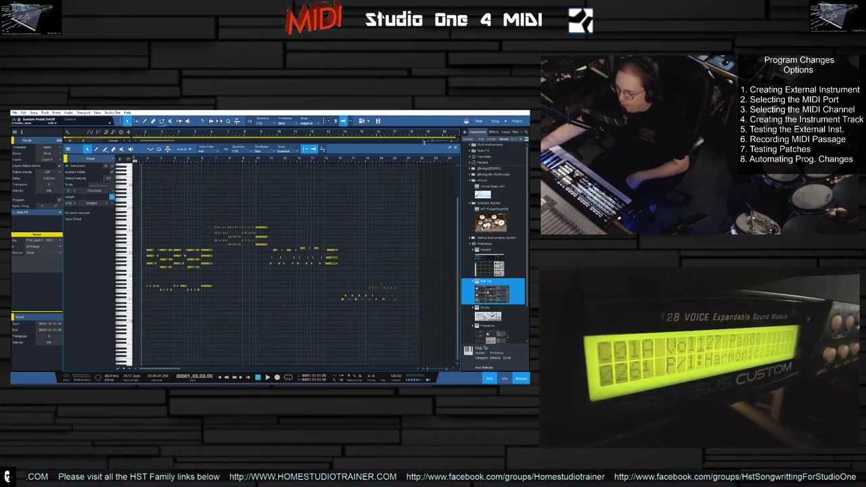
pyautogui.moveTo(418, 144); pyautogui.dragTo(417, 202)
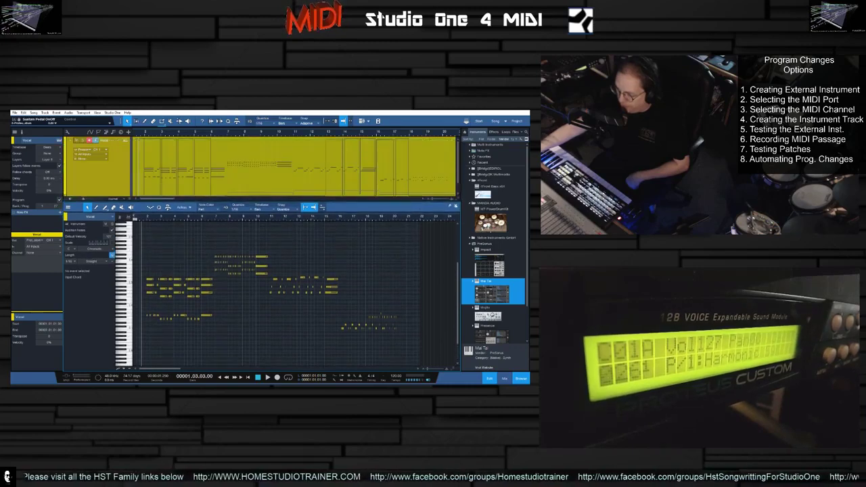
pyautogui.click(456, 208)
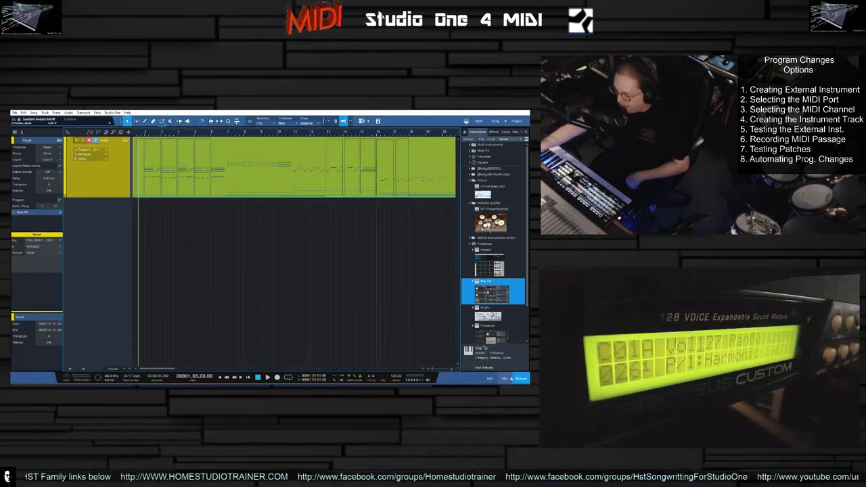
pyautogui.click(489, 378)
pyautogui.click(489, 380)
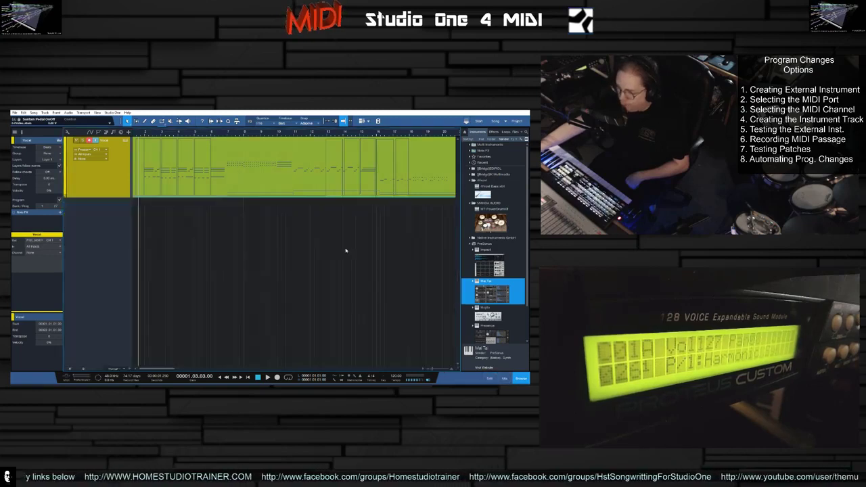
# - Open the MIDI part in the editor, enlarge the editor, and show a controller lane below the notes
pyautogui.doubleClick(219, 169)
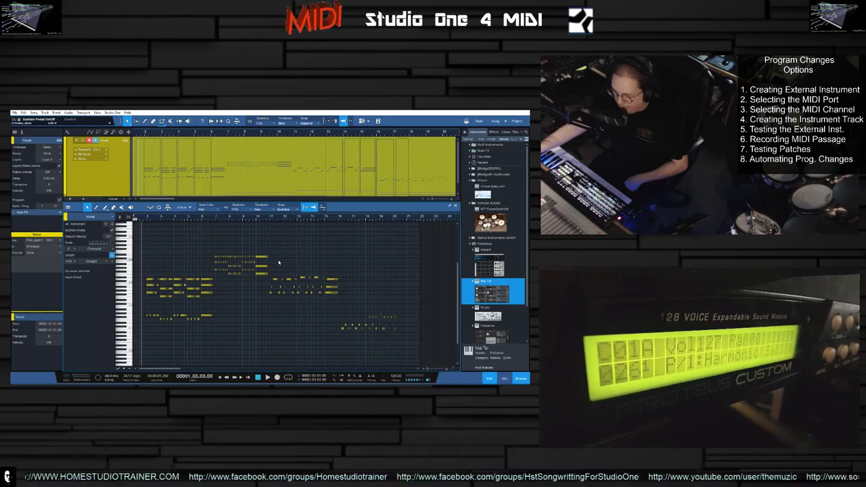
pyautogui.moveTo(357, 202); pyautogui.dragTo(359, 169)
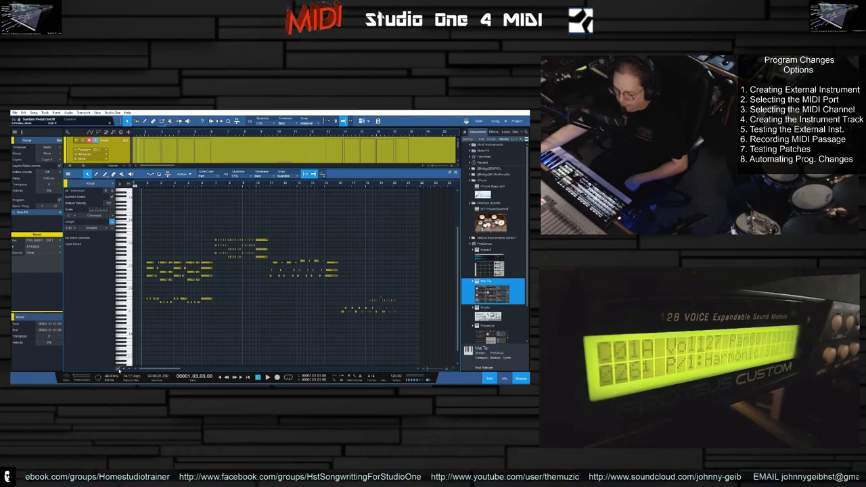
pyautogui.click(124, 371)
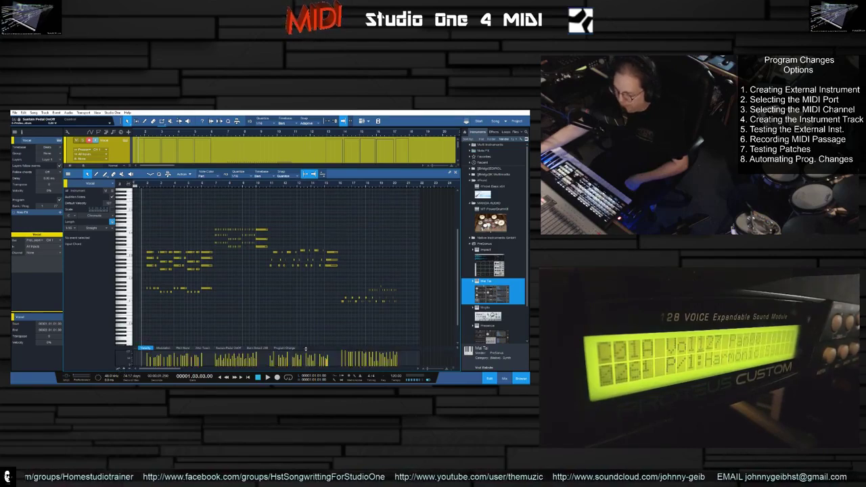
pyautogui.moveTo(306, 348); pyautogui.dragTo(305, 320)
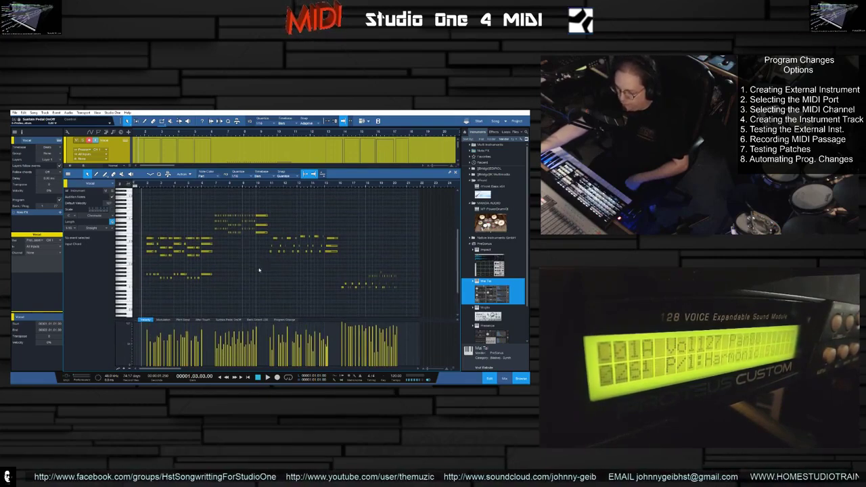
# - Add a second controller lane and set the two lanes to Bank Select LSB and Program Change
pyautogui.click(163, 320)
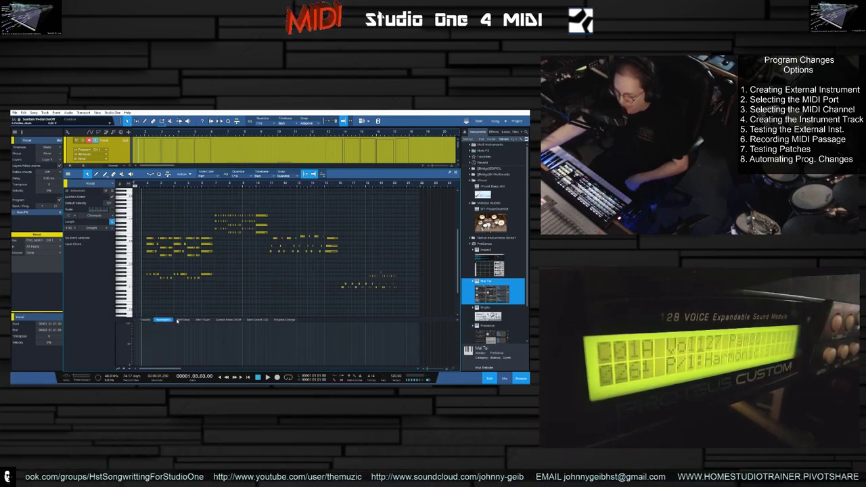
pyautogui.click(183, 320)
pyautogui.click(227, 320)
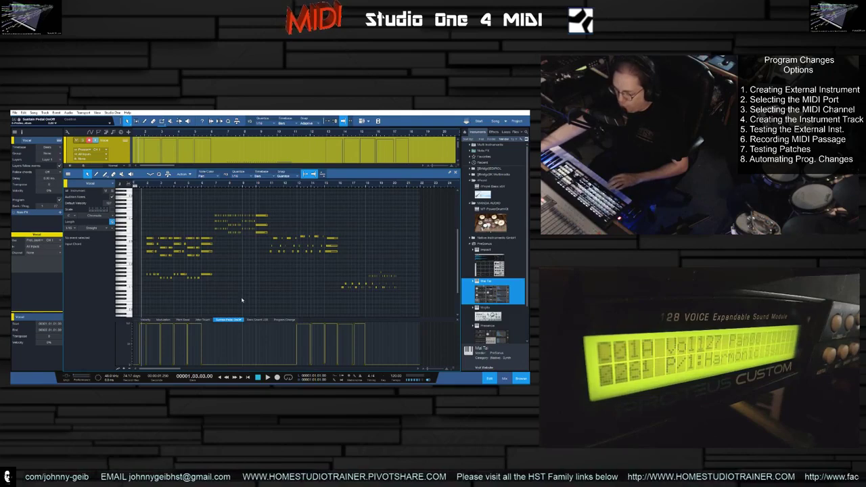
pyautogui.click(124, 370)
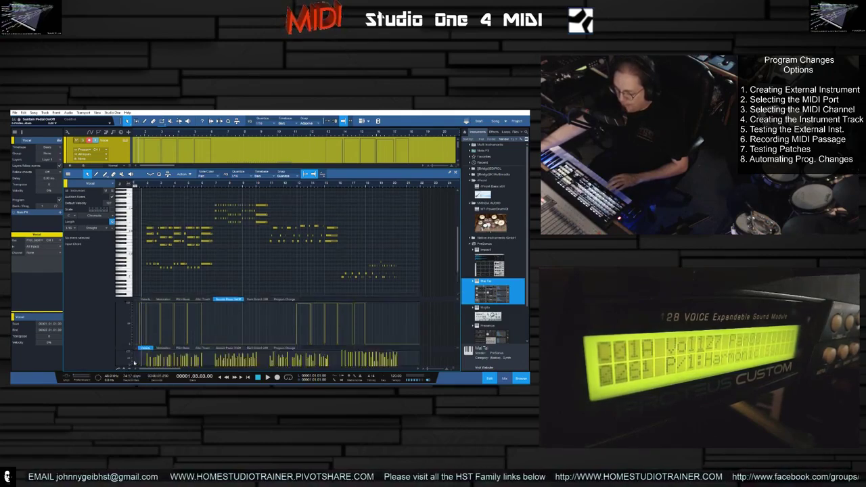
pyautogui.moveTo(314, 347); pyautogui.dragTo(315, 332)
pyautogui.moveTo(319, 299); pyautogui.dragTo(317, 250)
pyautogui.moveTo(319, 307); pyautogui.dragTo(319, 301)
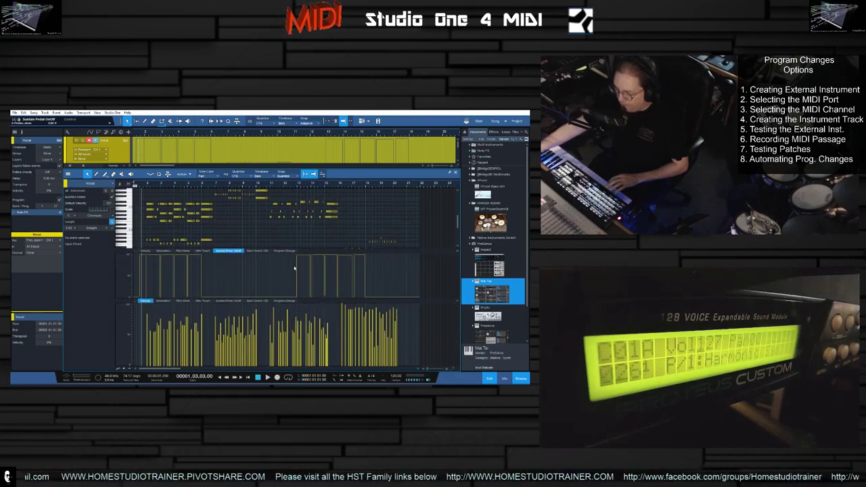
pyautogui.click(257, 251)
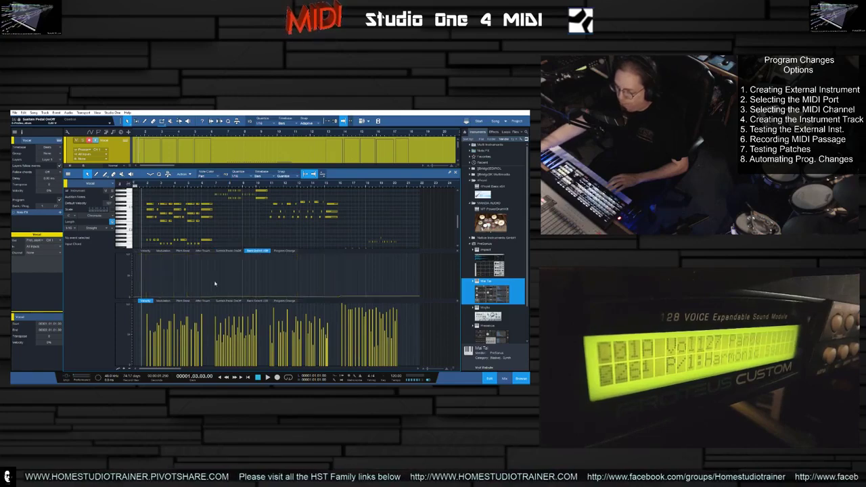
pyautogui.click(284, 301)
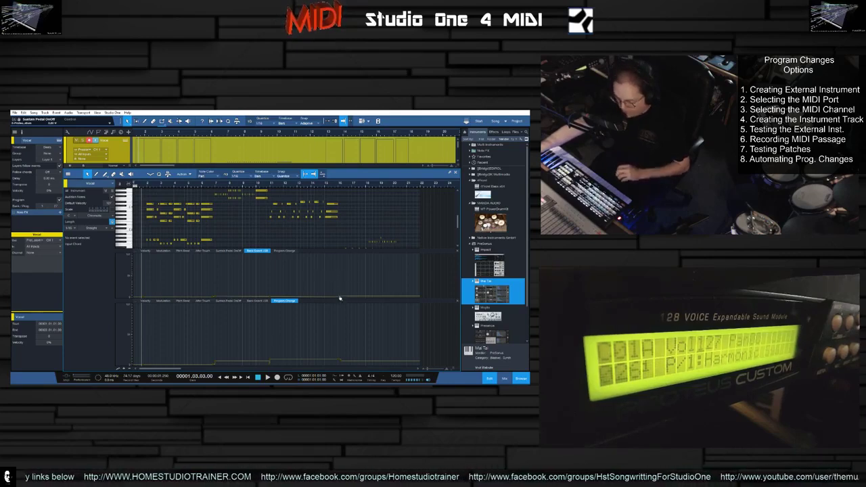
pyautogui.moveTo(344, 300)
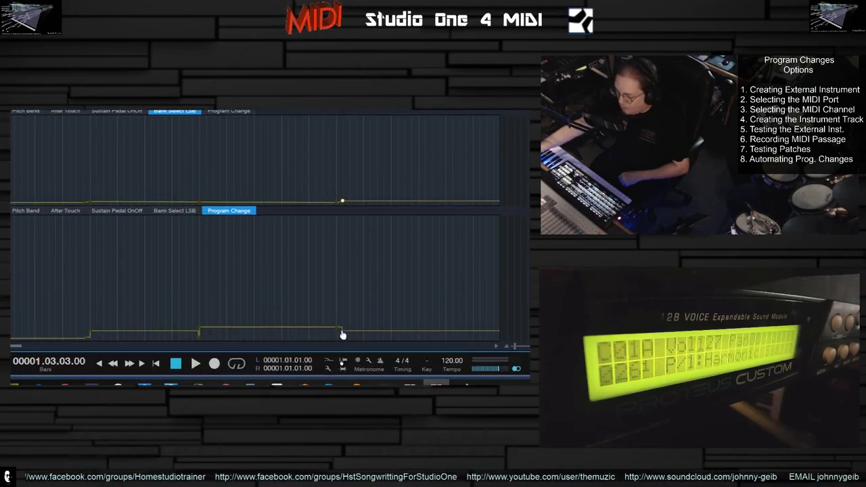
pyautogui.moveTo(341, 333)
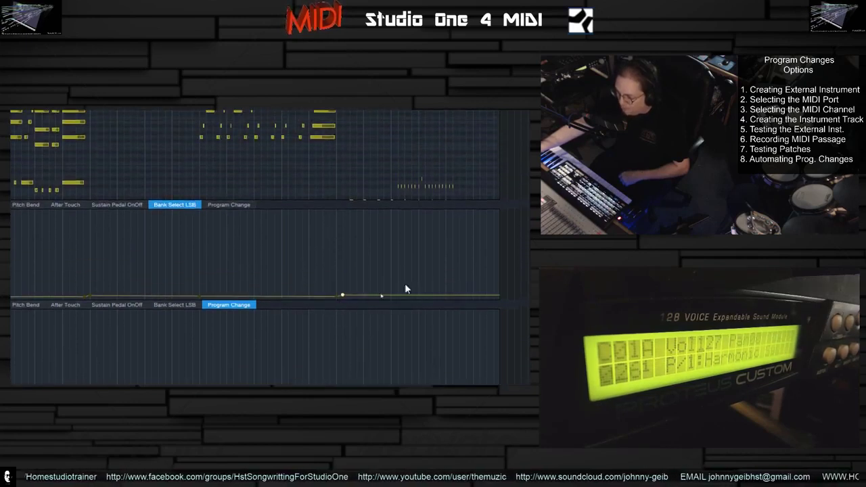
# - Inspect the values of the Bank Select LSB and Program Change events near the part's end
pyautogui.click(444, 296)
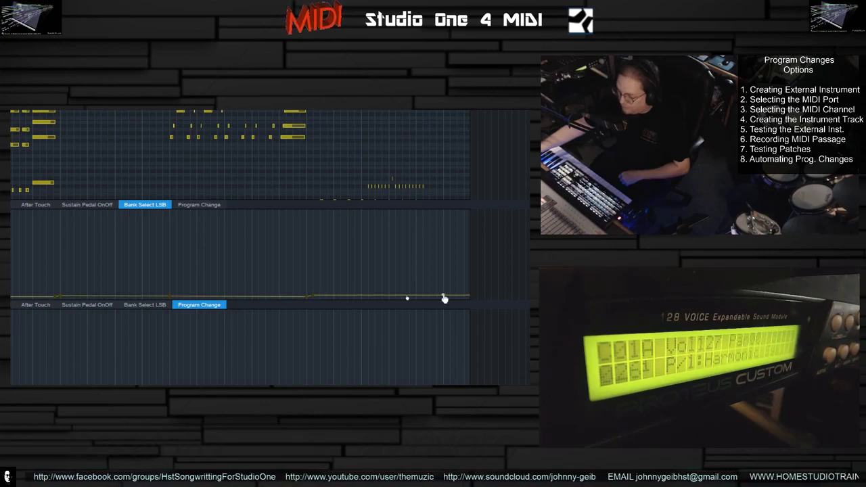
pyautogui.rightClick(444, 298)
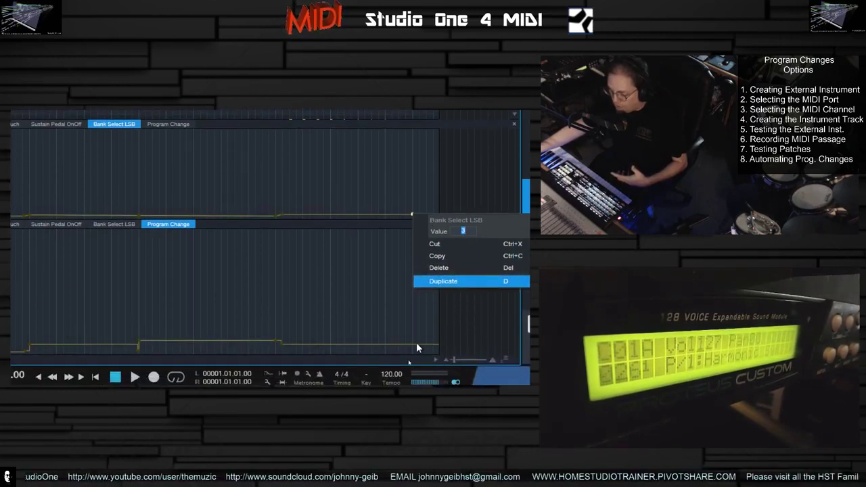
pyautogui.click(416, 342)
pyautogui.rightClick(416, 343)
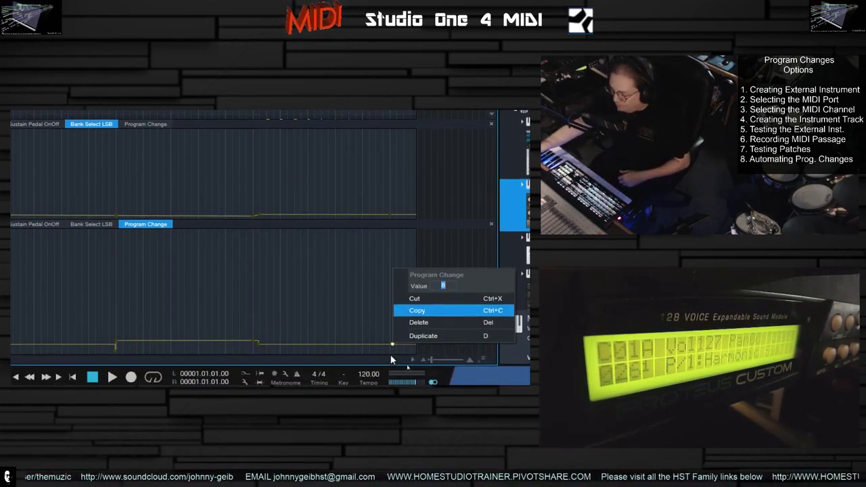
pyautogui.click(376, 299)
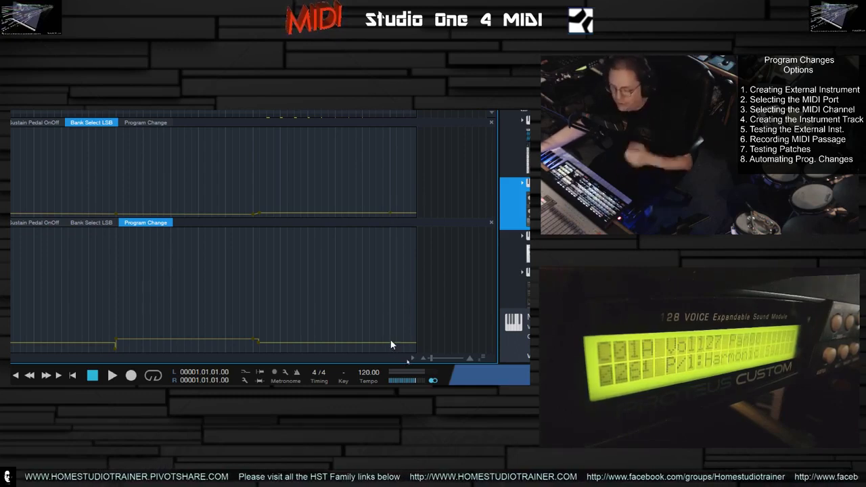
pyautogui.moveTo(391, 217)
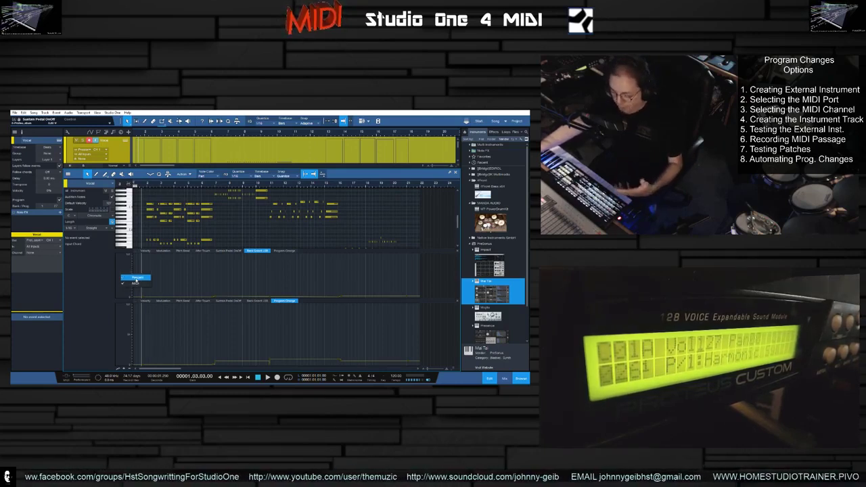
# - Set both controller lanes' value scale to MIDI
pyautogui.click(135, 281)
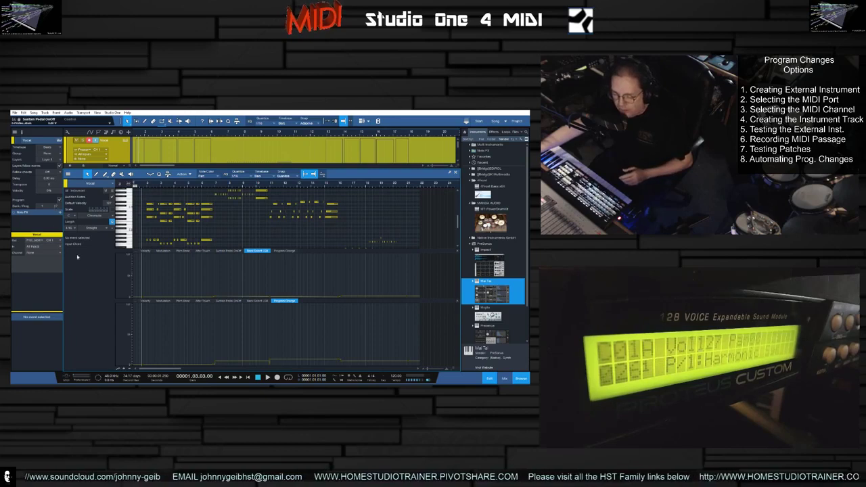
pyautogui.rightClick(122, 269)
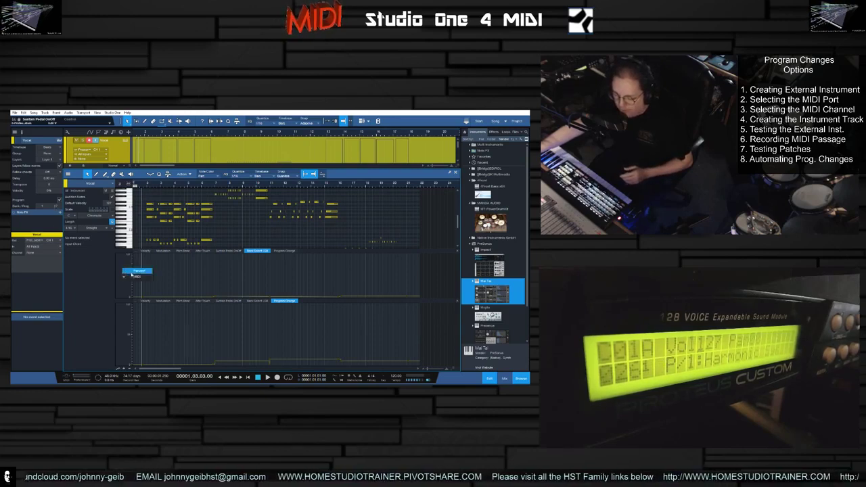
pyautogui.rightClick(124, 325)
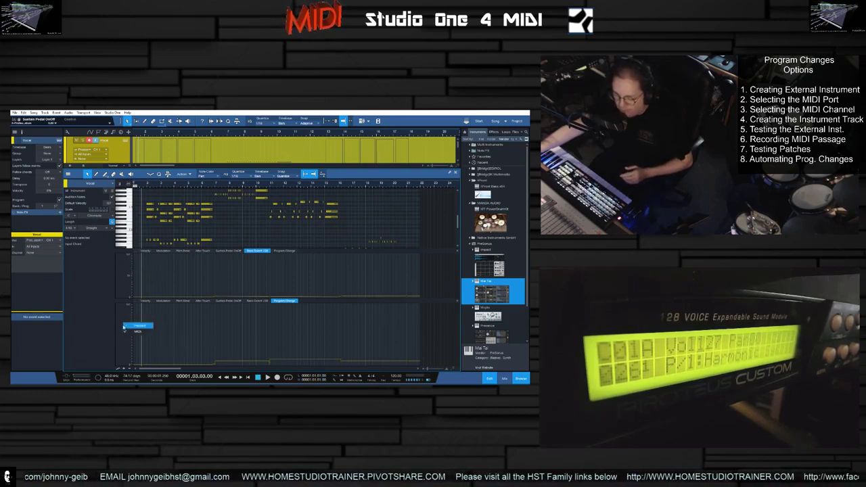
pyautogui.click(123, 324)
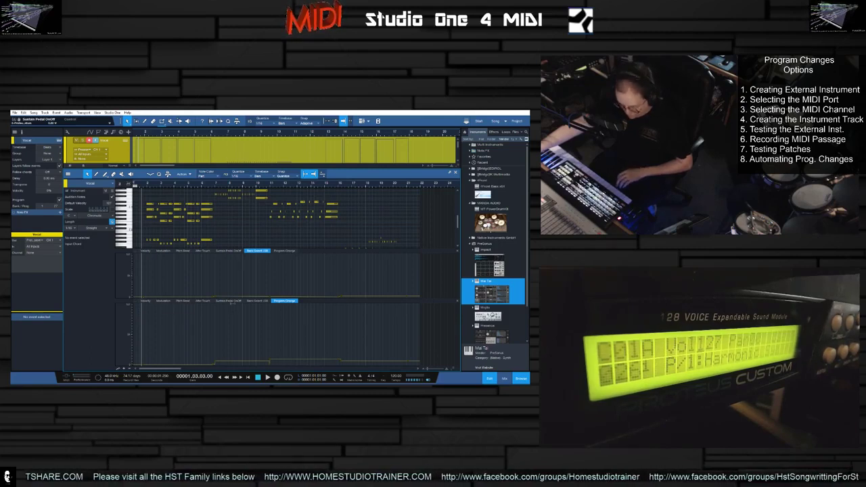
# - Play back the part to audition the recorded program-change patch switches, then stop playback
pyautogui.press('space')
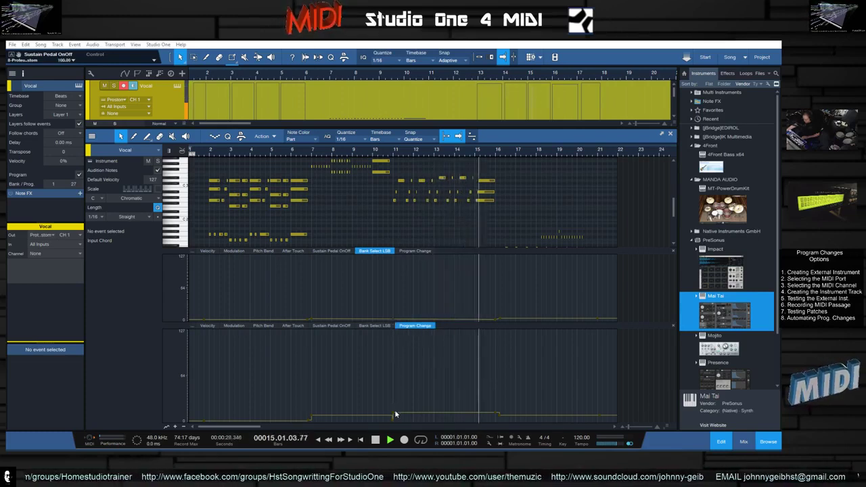
pyautogui.click(393, 415)
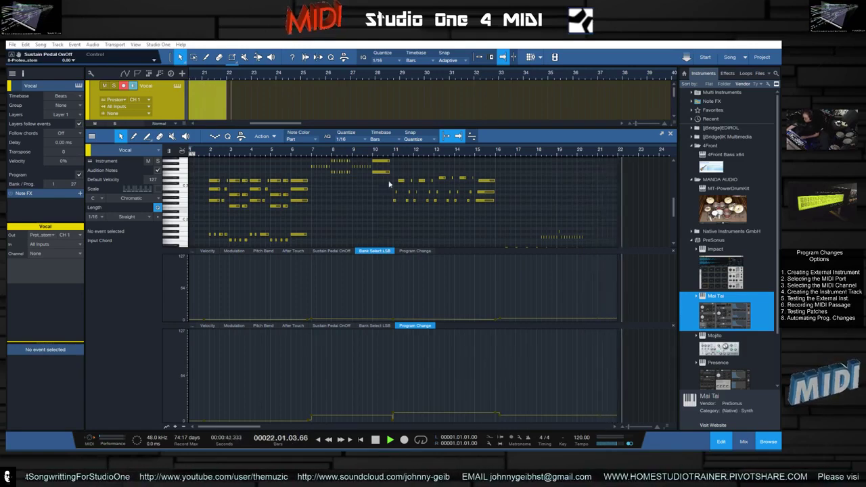
pyautogui.press('space')
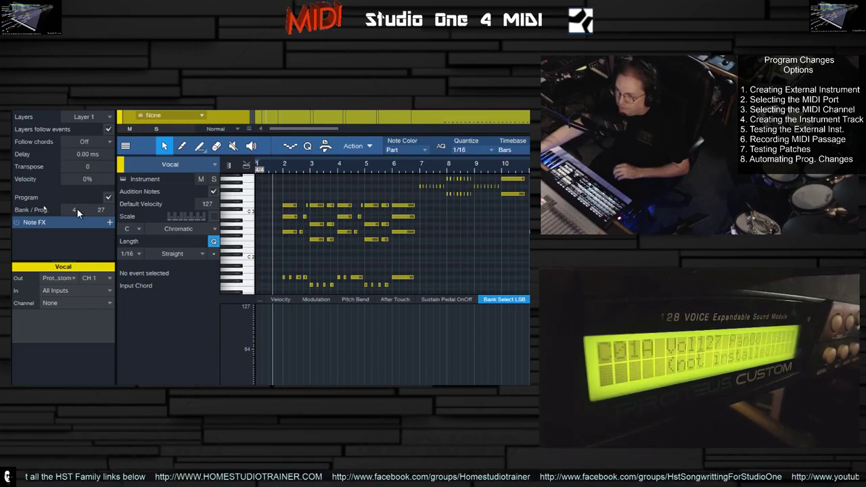
# - Set the track's bank to 3 and step the program number up and down to audition patches
pyautogui.scroll(-1, 78, 209)
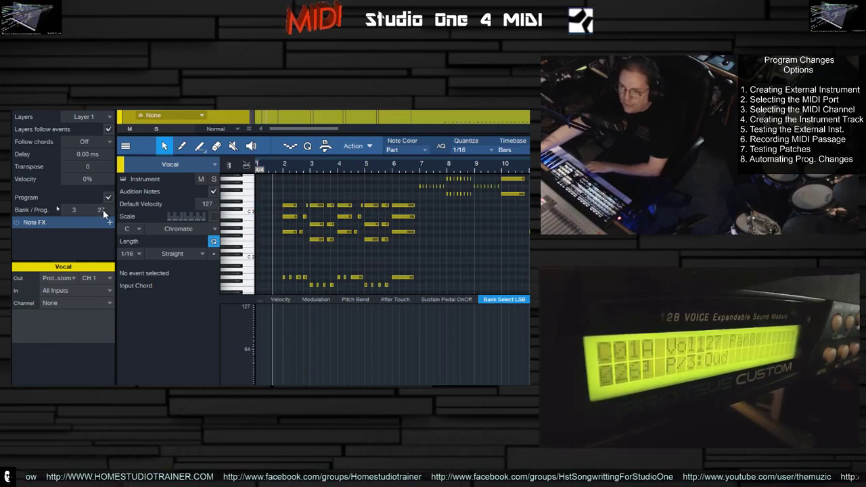
pyautogui.scroll(1, 101, 210)
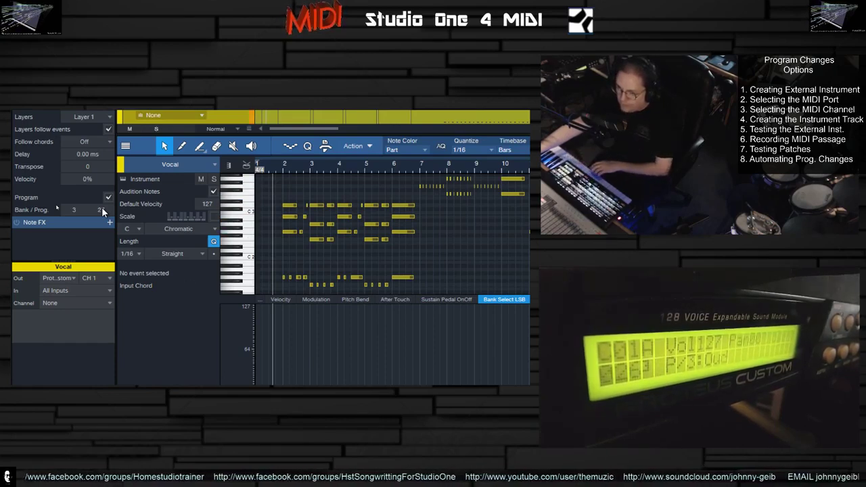
pyautogui.scroll(1, 99, 209)
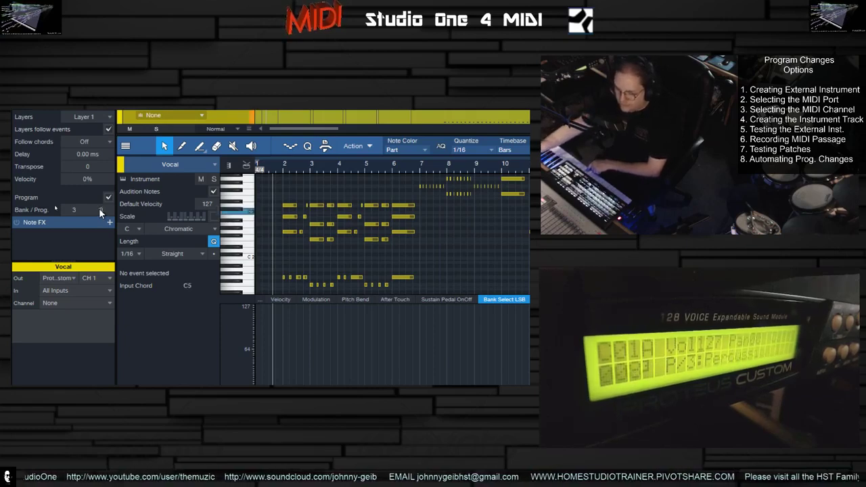
pyautogui.scroll(-2, 99, 207)
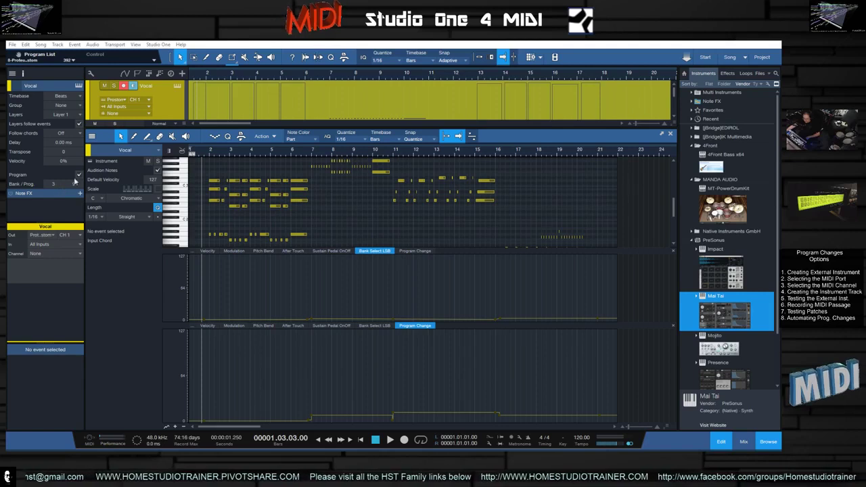
# - Close and reopen the MIDI Program Change Testing song twice to check the recalled bank and program
pyautogui.click(167, 100)
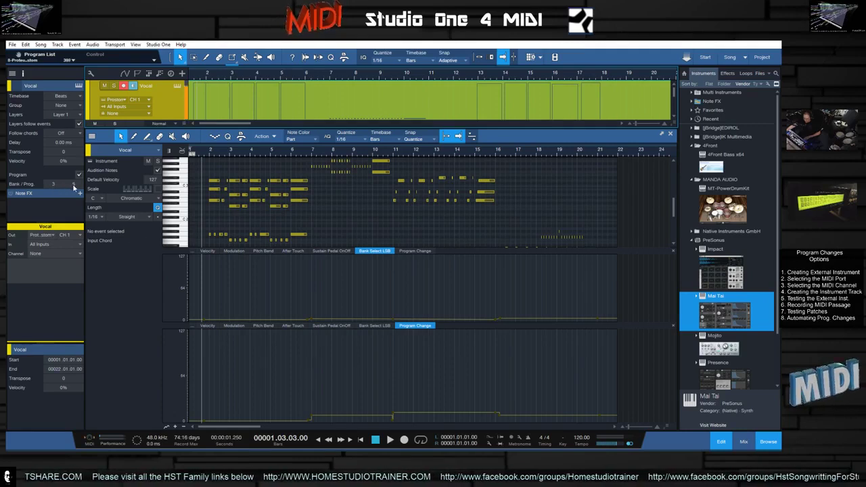
pyautogui.click(11, 44)
pyautogui.click(25, 81)
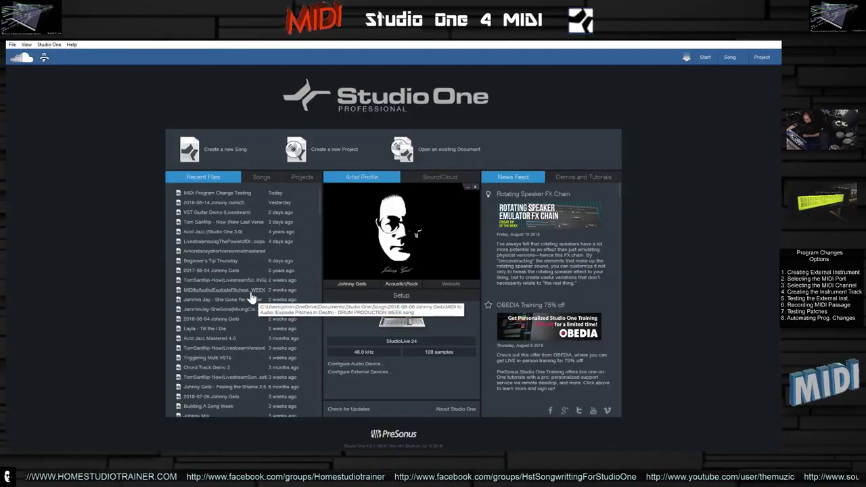
pyautogui.click(227, 197)
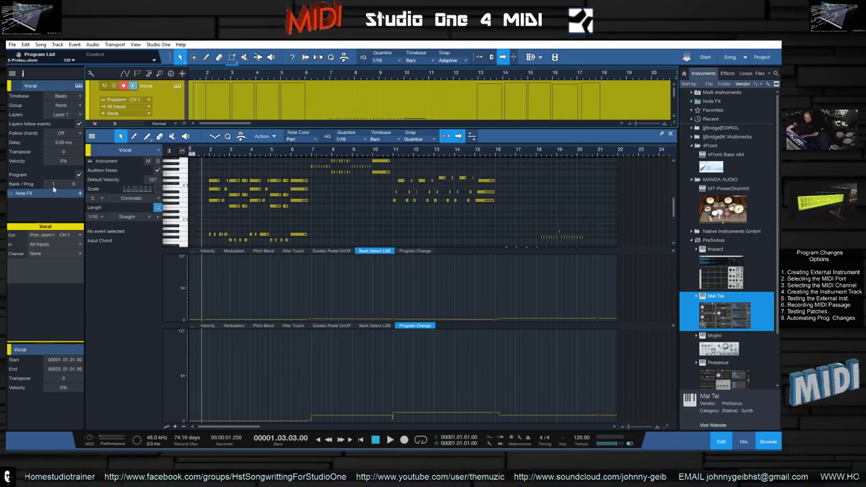
pyautogui.click(12, 45)
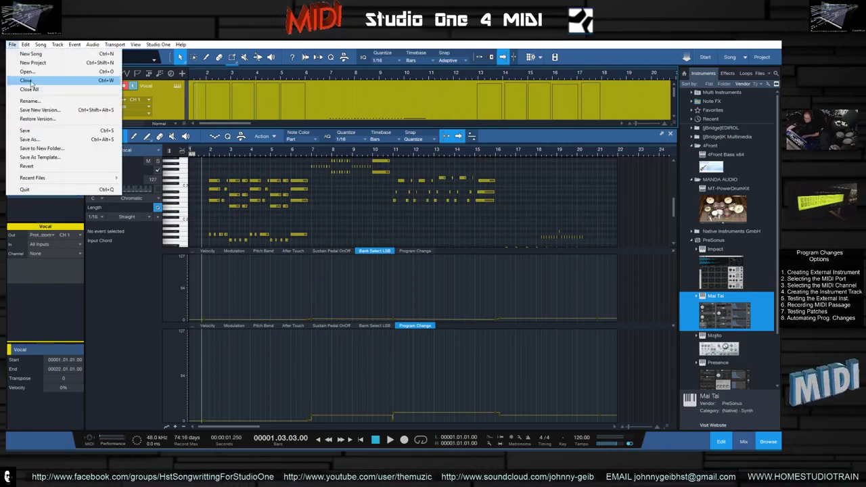
pyautogui.click(29, 90)
pyautogui.click(427, 244)
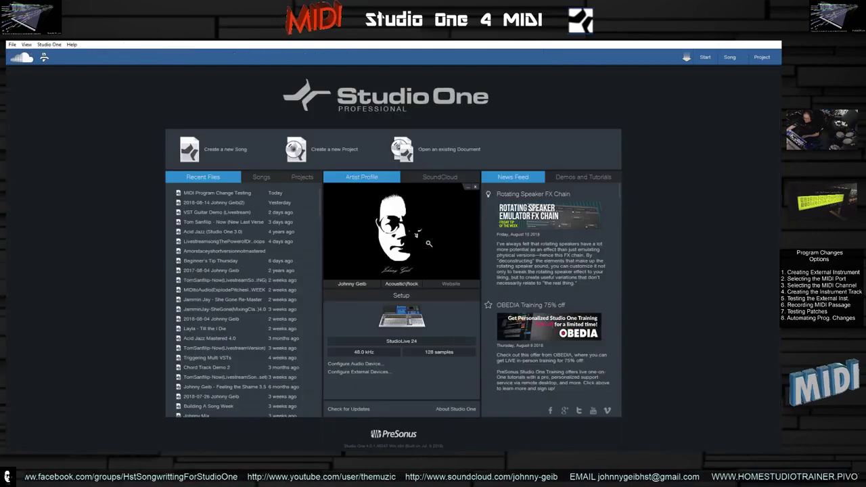
pyautogui.click(217, 193)
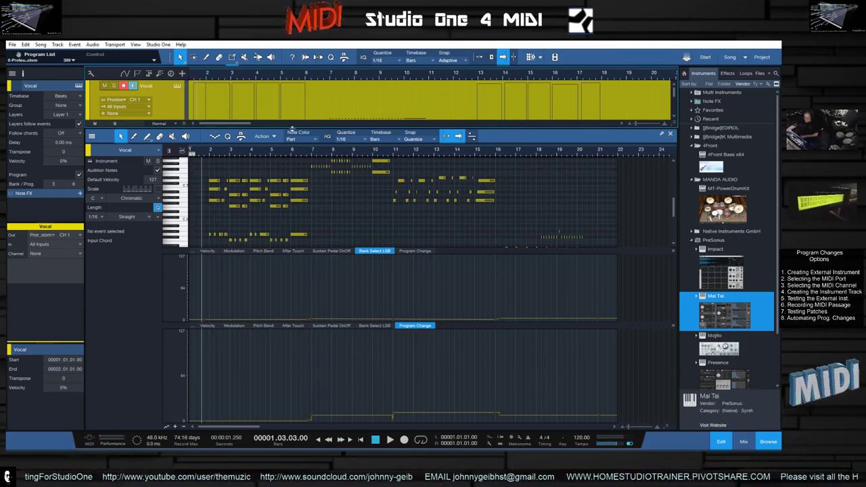
pyautogui.moveTo(292, 129); pyautogui.dragTo(295, 150)
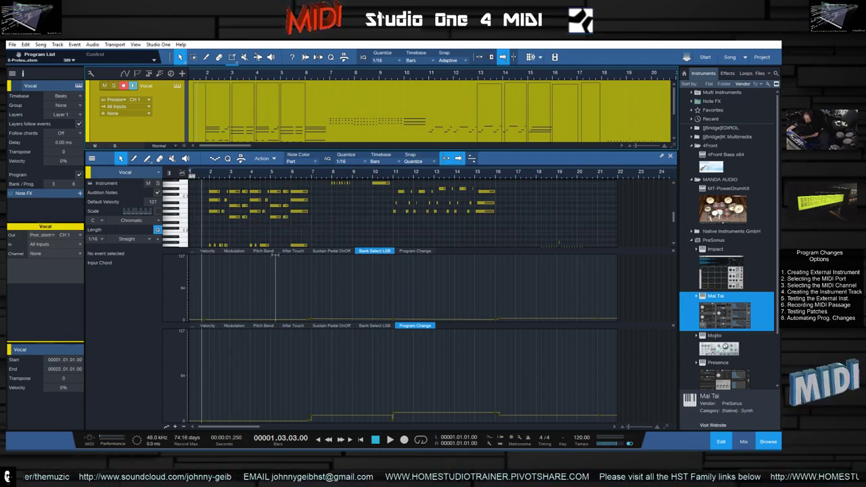
# - Play the part while enlarging the note editor area above the controller lanes, then stop playback
pyautogui.press('space')
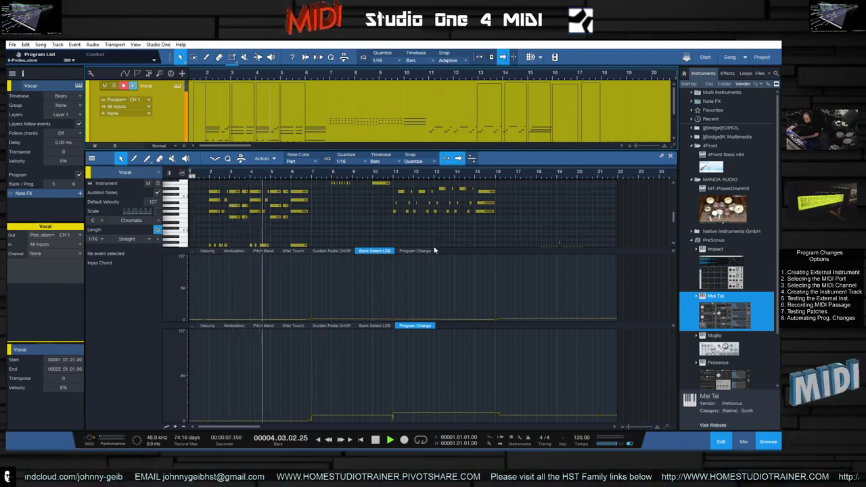
pyautogui.moveTo(435, 249); pyautogui.dragTo(466, 291)
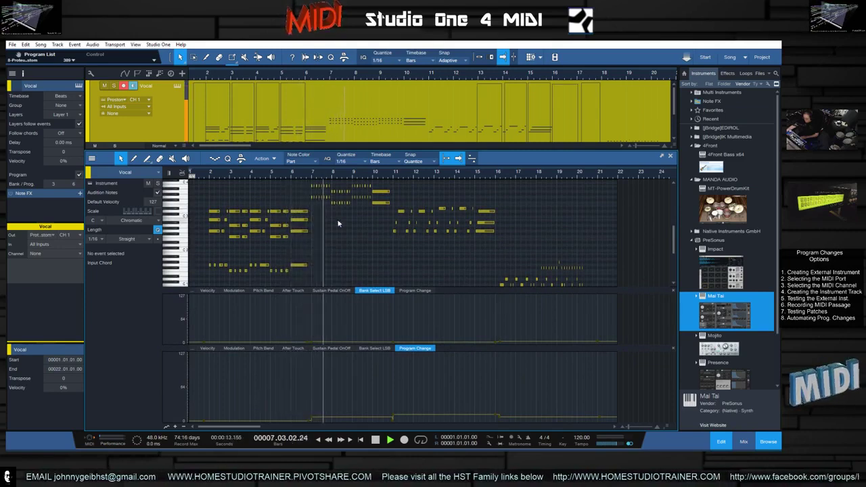
pyautogui.press('space')
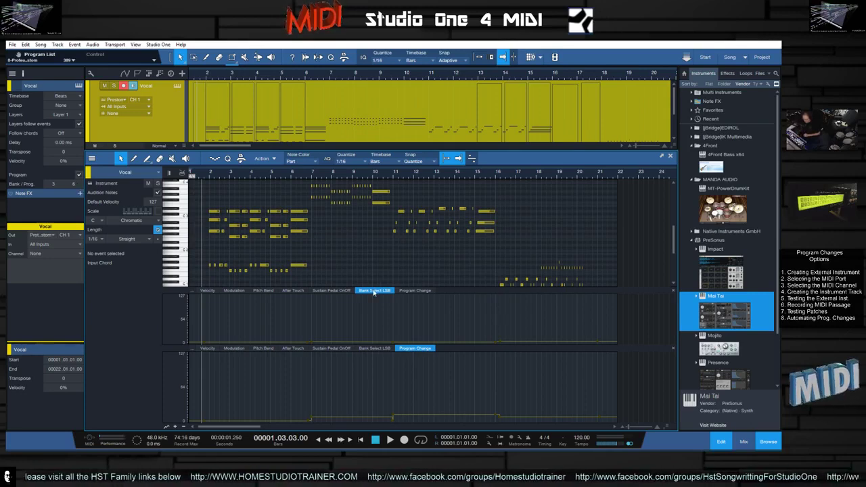
# - Switch the upper controller lane between Bank Select LSB and Program Change, leaving it on Program Change
pyautogui.click(414, 291)
pyautogui.click(370, 291)
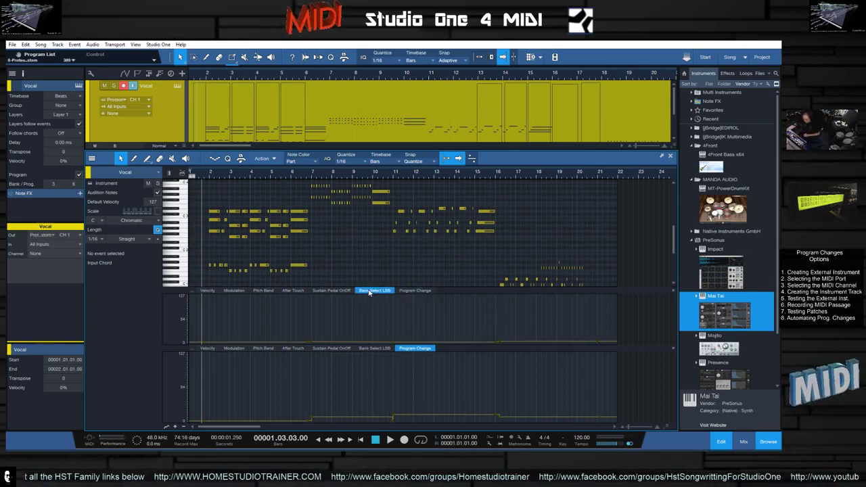
pyautogui.click(415, 291)
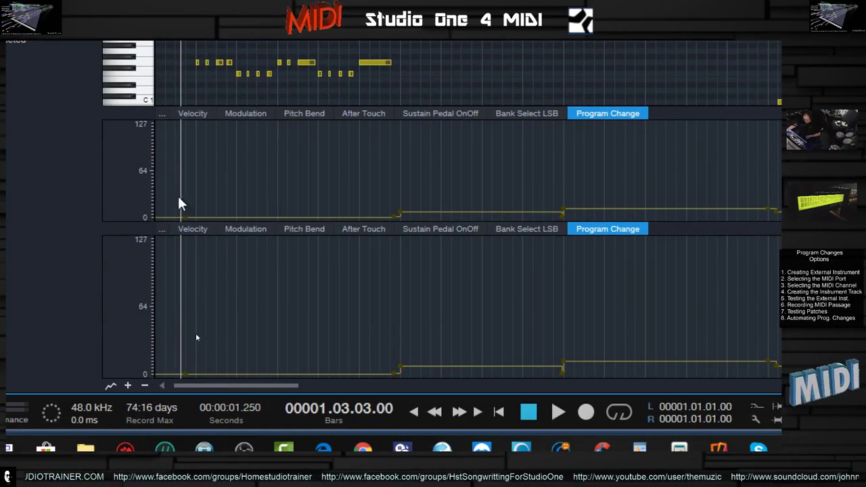
# - Add the Bank Select MSB (CC 0) controller to the controller lanes through the Automation Add/Remove dialog
pyautogui.click(163, 234)
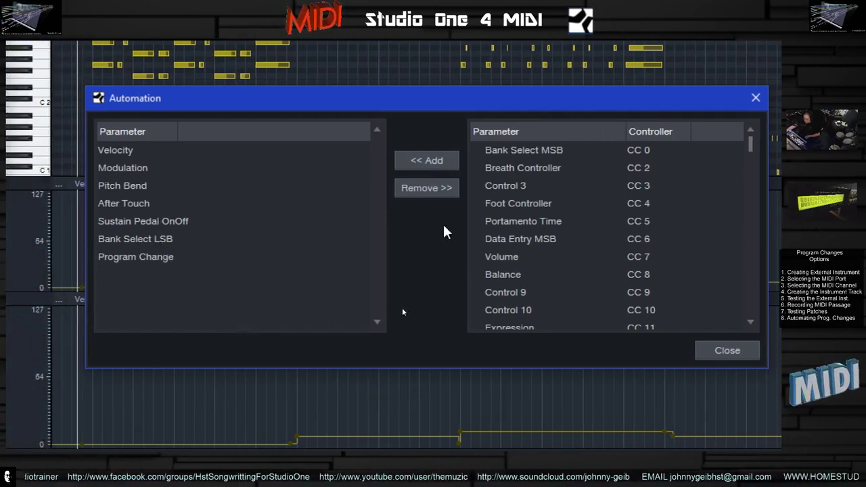
pyautogui.click(548, 155)
pyautogui.click(548, 169)
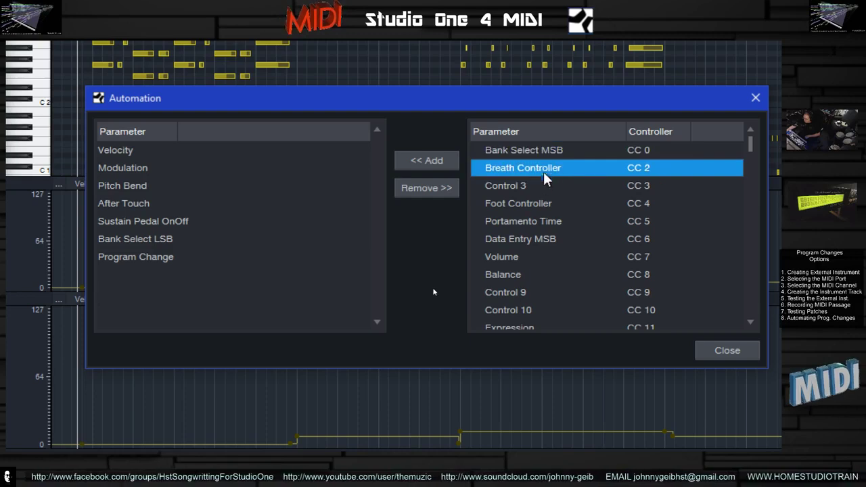
pyautogui.click(543, 203)
pyautogui.click(538, 224)
pyautogui.click(527, 258)
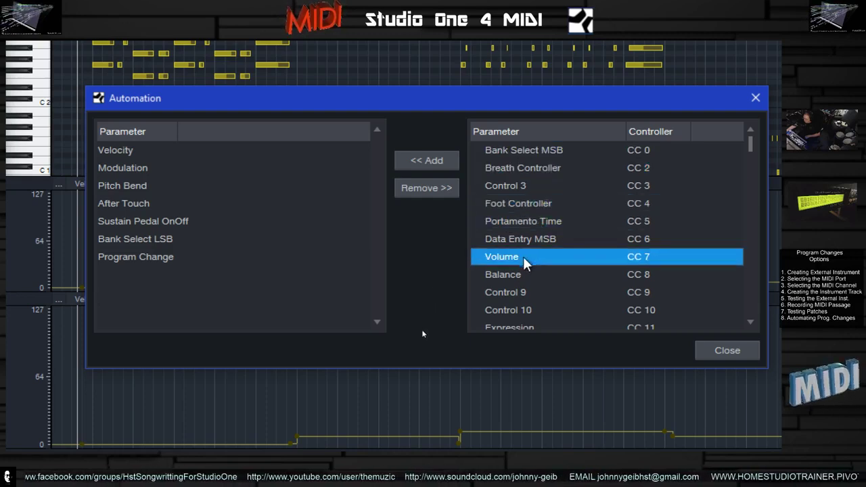
pyautogui.click(503, 293)
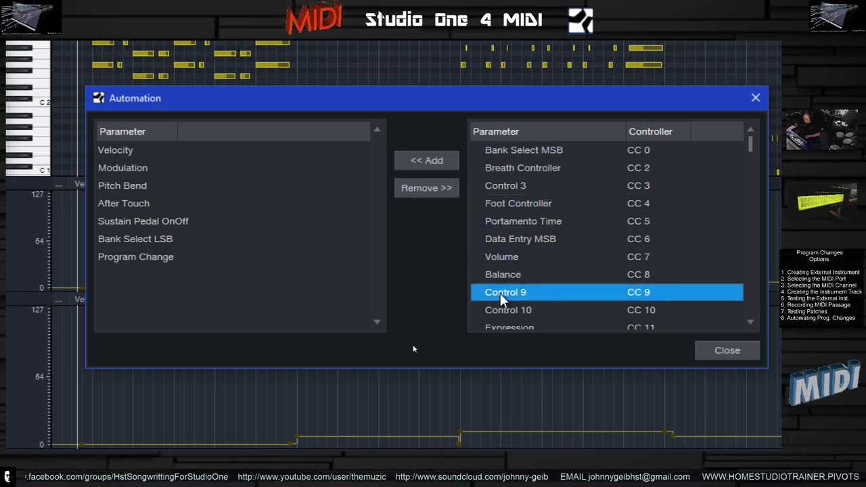
pyautogui.click(526, 152)
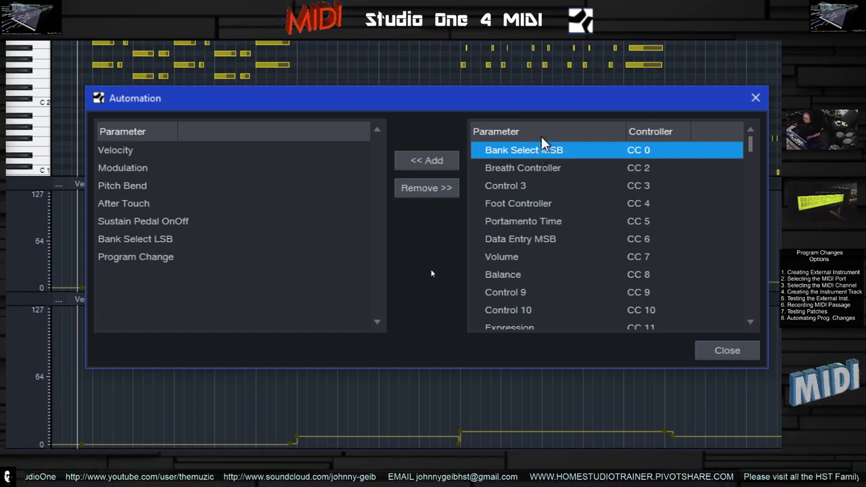
pyautogui.click(435, 162)
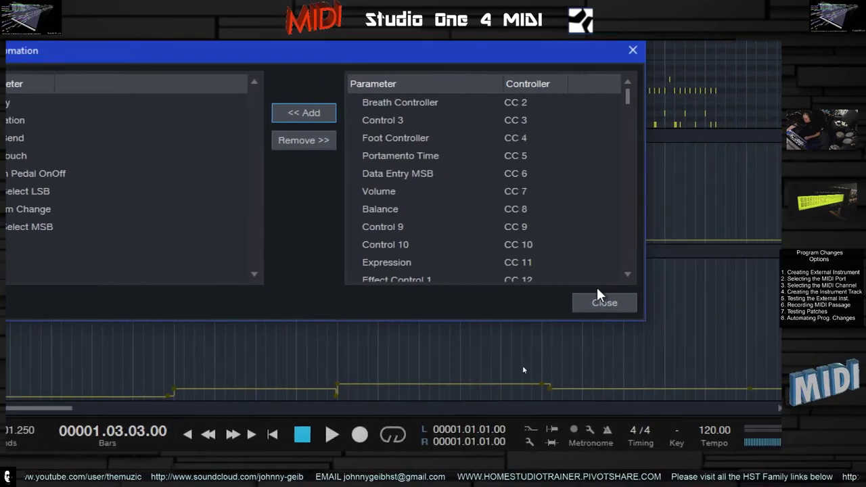
pyautogui.click(672, 303)
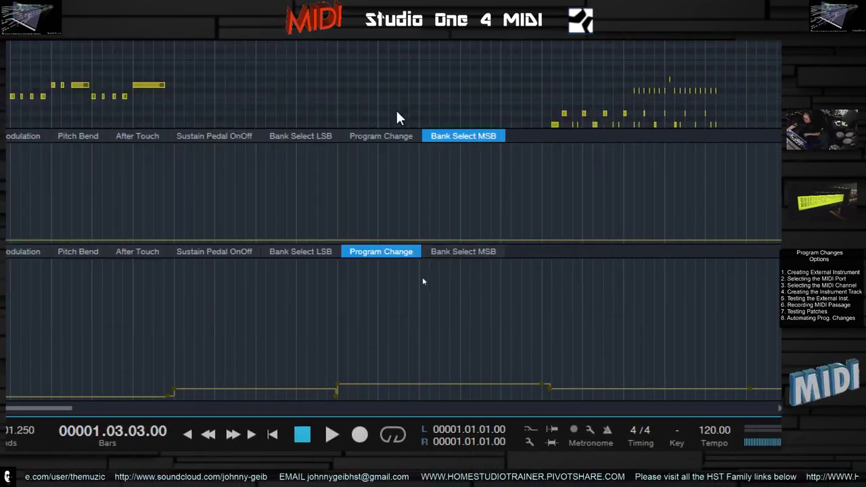